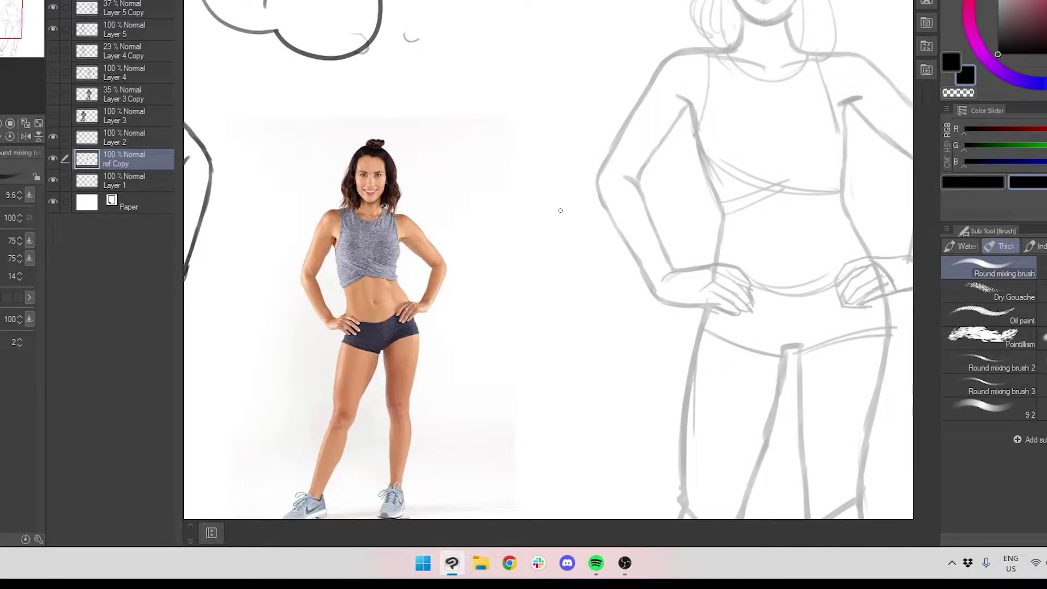
drag(673, 149, 615, 170)
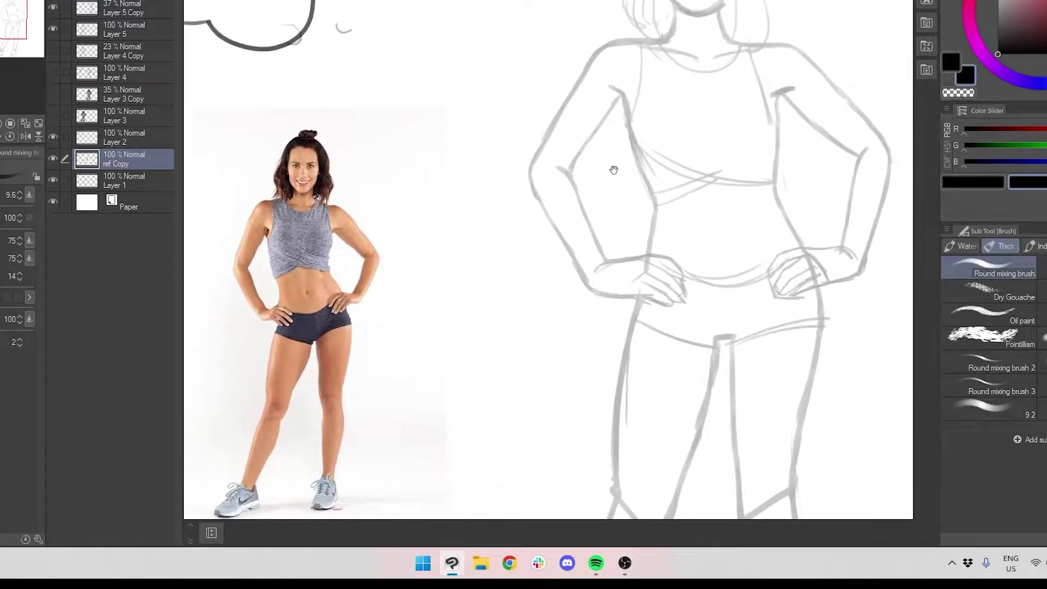
mouse_move(632, 244)
mouse_down()
mouse_move(645, 184)
mouse_move(631, 224)
mouse_up()
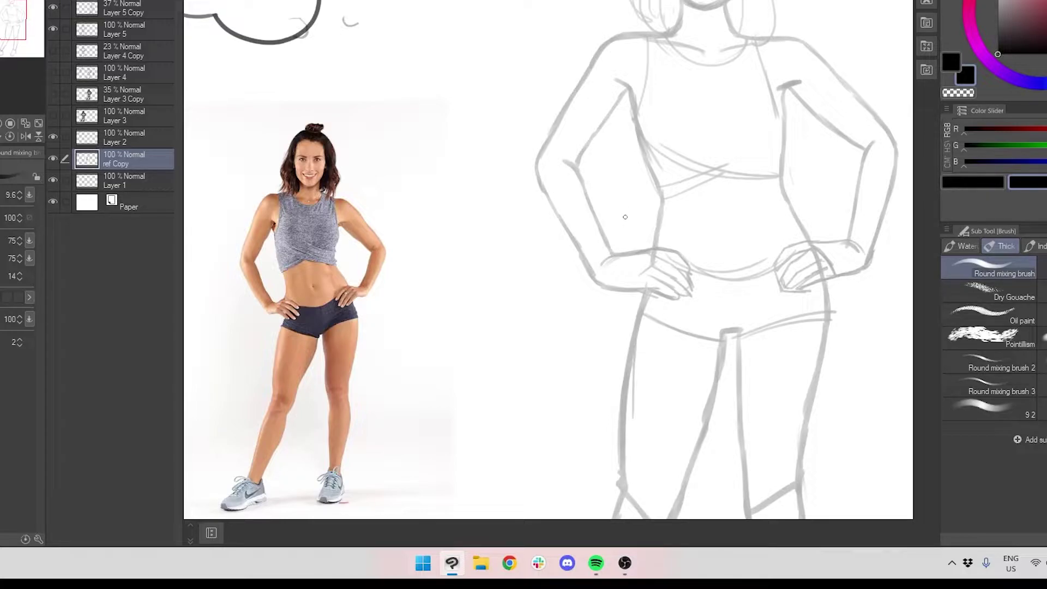
drag(679, 137, 666, 225)
scroll(658, 113, up, 2)
scroll(647, 120, up, 2)
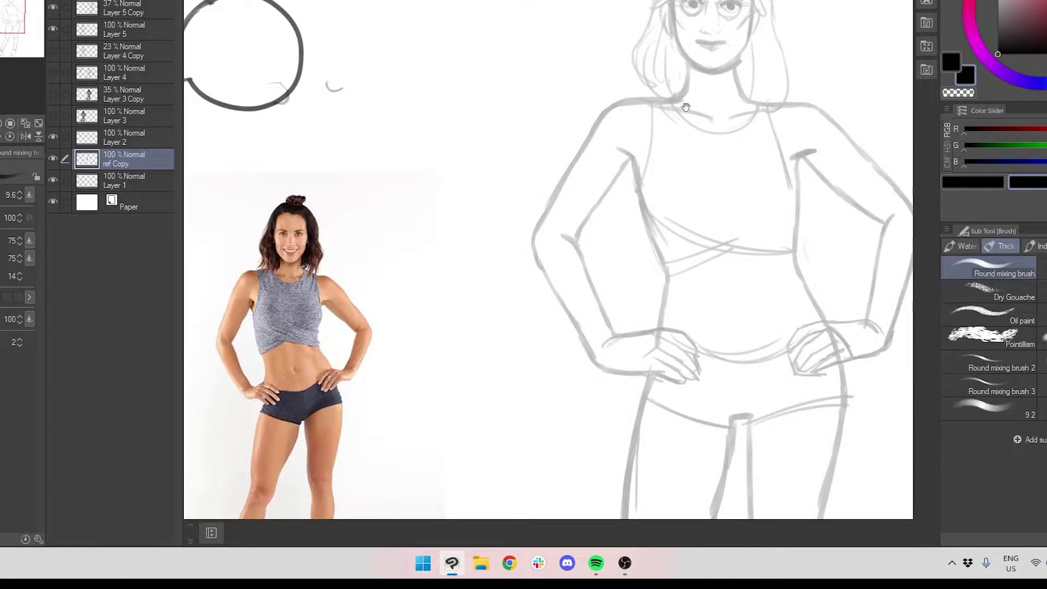
drag(664, 105, 673, 125)
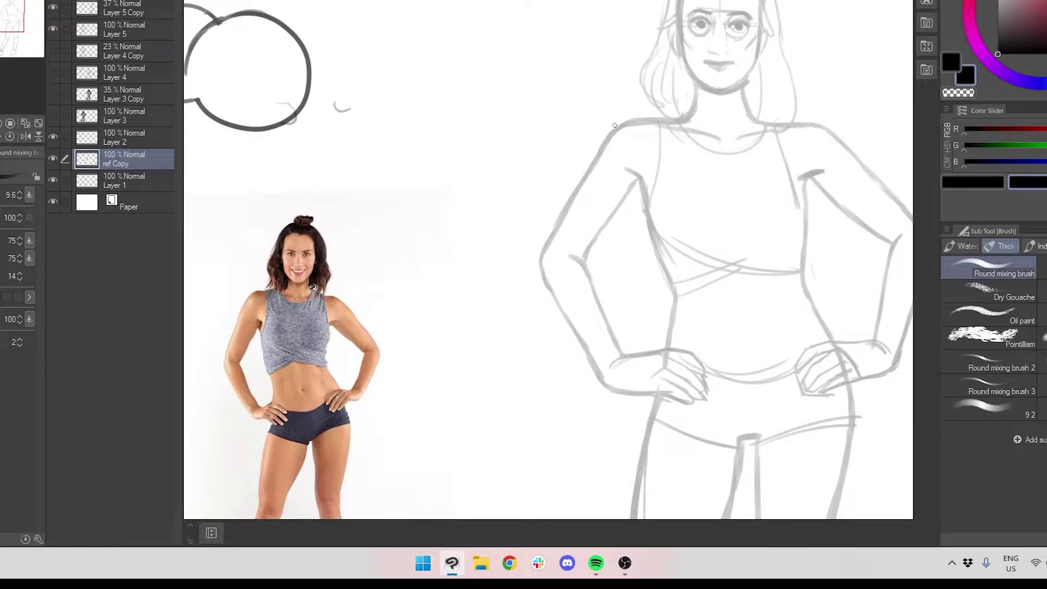
mouse_move(683, 178)
mouse_down()
mouse_move(644, 140)
mouse_move(692, 133)
mouse_move(693, 61)
mouse_move(667, 75)
mouse_move(699, 111)
mouse_move(688, 130)
mouse_move(651, 146)
mouse_move(703, 125)
mouse_up()
scroll(687, 130, up, 1)
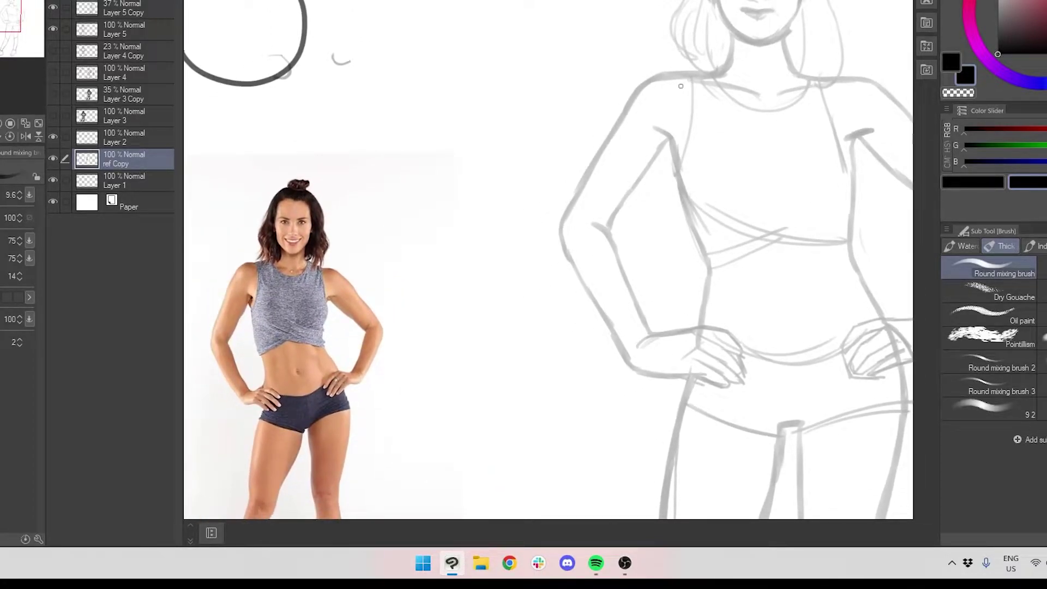
Draw the collarbones in dark strokes from both shoulders to a small circle at the pit of the figure's neck.
mouse_move(655, 80)
mouse_down()
mouse_move(686, 71)
mouse_move(667, 74)
mouse_move(704, 80)
mouse_move(658, 75)
mouse_move(684, 71)
mouse_move(764, 96)
mouse_move(687, 88)
mouse_move(761, 101)
mouse_move(851, 81)
mouse_up()
key(ctrl+z)
key(ctrl+z)
mouse_move(759, 106)
mouse_down()
mouse_move(743, 106)
mouse_move(756, 104)
mouse_move(766, 205)
mouse_up()
key(ctrl+z)
key(ctrl+z)
key(ctrl+z)
key(ctrl+z)
mouse_move(761, 153)
mouse_down()
mouse_move(763, 222)
mouse_move(779, 219)
mouse_move(693, 226)
mouse_move(683, 215)
mouse_up()
drag(760, 194, 830, 197)
key(ctrl+z)
key(ctrl+z)
key(ctrl+z)
drag(746, 93, 756, 184)
drag(754, 146, 757, 203)
mouse_move(757, 178)
mouse_down()
mouse_move(758, 218)
mouse_move(752, 183)
mouse_up()
key(ctrl+z)
key(ctrl+z)
key(ctrl+z)
key(ctrl+z)
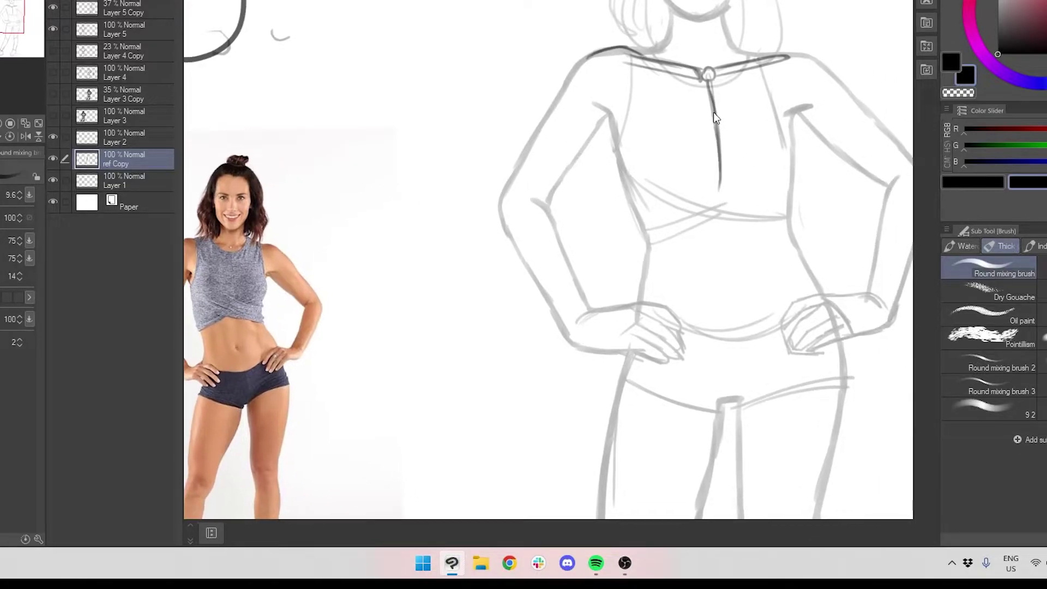
key(ctrl+z)
Draw the chest's vertical centre line down from the pit of the neck and darken the curve of the photo-side shoulder.
drag(708, 80, 722, 186)
drag(716, 130, 723, 204)
drag(721, 168, 722, 216)
drag(713, 108, 751, 116)
mouse_move(664, 71)
mouse_down()
mouse_move(725, 85)
mouse_move(641, 93)
mouse_up()
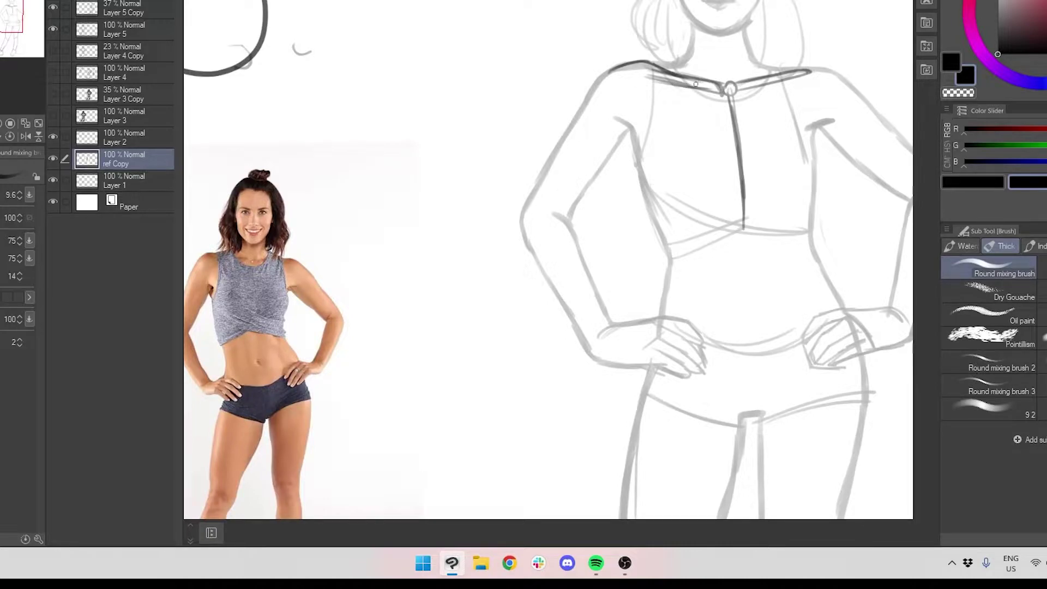
mouse_move(661, 89)
mouse_down()
mouse_move(627, 103)
mouse_move(624, 65)
mouse_move(589, 124)
mouse_up()
key(ctrl+z)
key(ctrl+z)
Sketch a separate teardrop-shaped deltoid study with an attached collarbone in the blank area between the ovals and the figure's head.
drag(549, 83, 662, 179)
mouse_move(608, 52)
mouse_down()
mouse_move(534, 69)
mouse_move(535, 111)
mouse_move(587, 63)
mouse_up()
drag(540, 119, 612, 54)
mouse_move(568, 27)
mouse_down()
mouse_move(529, 46)
mouse_move(527, 108)
mouse_up()
mouse_move(526, 108)
mouse_down()
mouse_move(563, 36)
mouse_move(564, 84)
mouse_move(589, 90)
mouse_up()
drag(594, 92, 677, 54)
drag(594, 99, 687, 59)
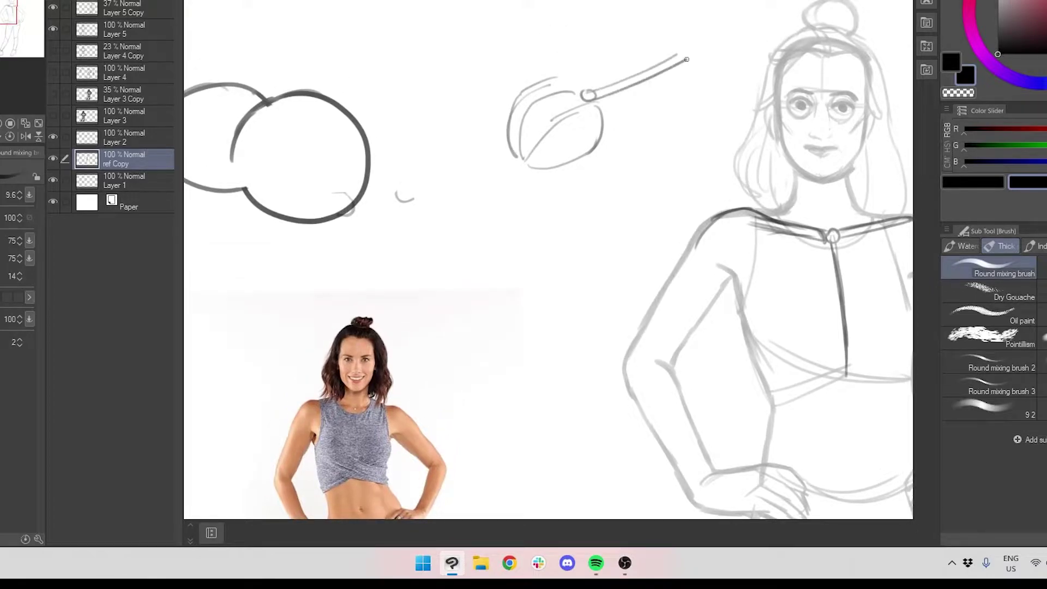
key(ctrl+z)
Add curved inner sections and connecting lines to the deltoid study to show its muscle divisions.
mouse_move(570, 90)
mouse_down()
mouse_move(590, 95)
mouse_move(610, 78)
mouse_move(595, 95)
mouse_move(671, 60)
mouse_move(572, 89)
mouse_move(613, 24)
mouse_move(579, 95)
mouse_move(622, 18)
mouse_move(581, 90)
mouse_move(591, 95)
mouse_move(565, 105)
mouse_move(578, 89)
mouse_move(541, 97)
mouse_move(522, 165)
mouse_up()
drag(523, 165, 575, 121)
mouse_move(541, 165)
mouse_down()
mouse_move(622, 104)
mouse_move(644, 68)
mouse_up()
drag(510, 109, 570, 53)
mouse_move(528, 90)
mouse_down()
mouse_move(622, 18)
mouse_move(513, 158)
mouse_move(518, 169)
mouse_up()
drag(643, 211, 525, 85)
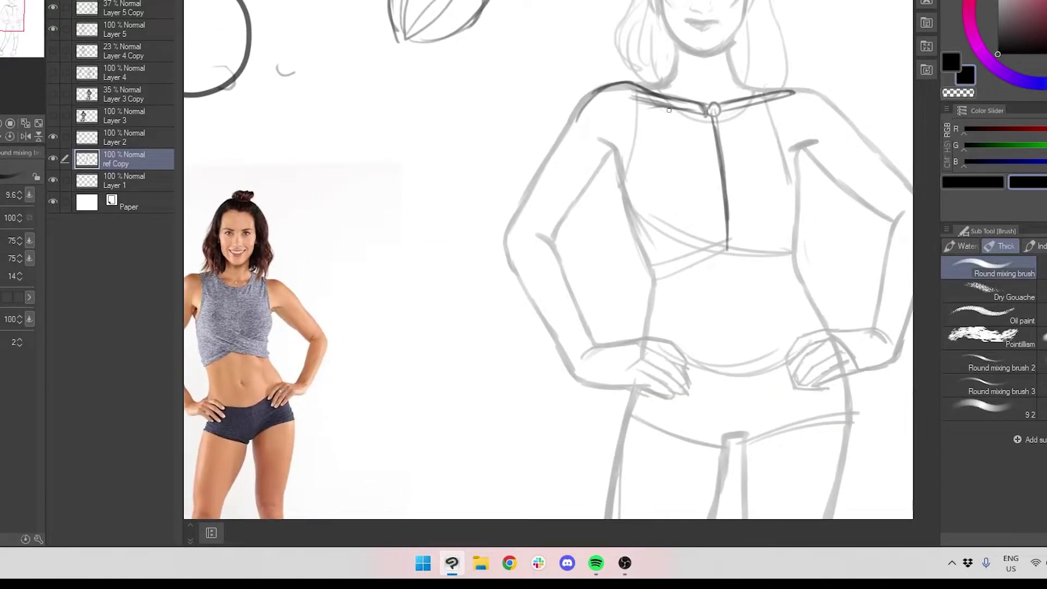
Outline the deltoid on the figure's photo-side shoulder with an edge rising to the collarbone, and mark the chest line on the study.
mouse_move(605, 129)
mouse_down()
mouse_move(666, 119)
mouse_move(671, 169)
mouse_move(642, 124)
mouse_move(600, 182)
mouse_up()
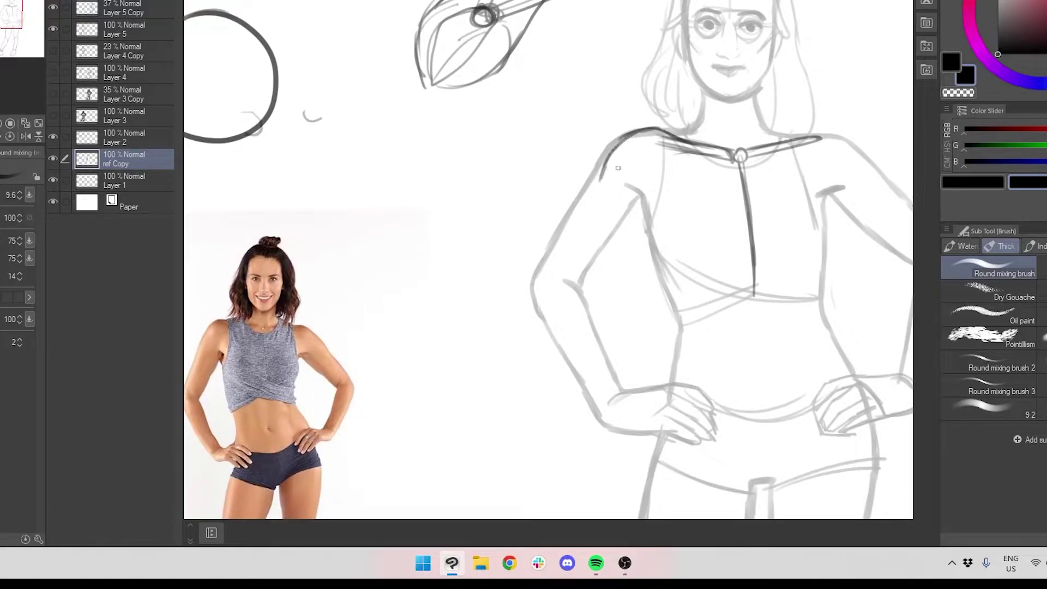
key(ctrl+z)
drag(605, 165, 635, 165)
mouse_move(481, 56)
mouse_down()
mouse_move(510, 101)
mouse_move(509, 63)
mouse_up()
drag(601, 183, 694, 152)
key(ctrl+z)
key(ctrl+z)
key(ctrl+z)
drag(600, 186, 692, 154)
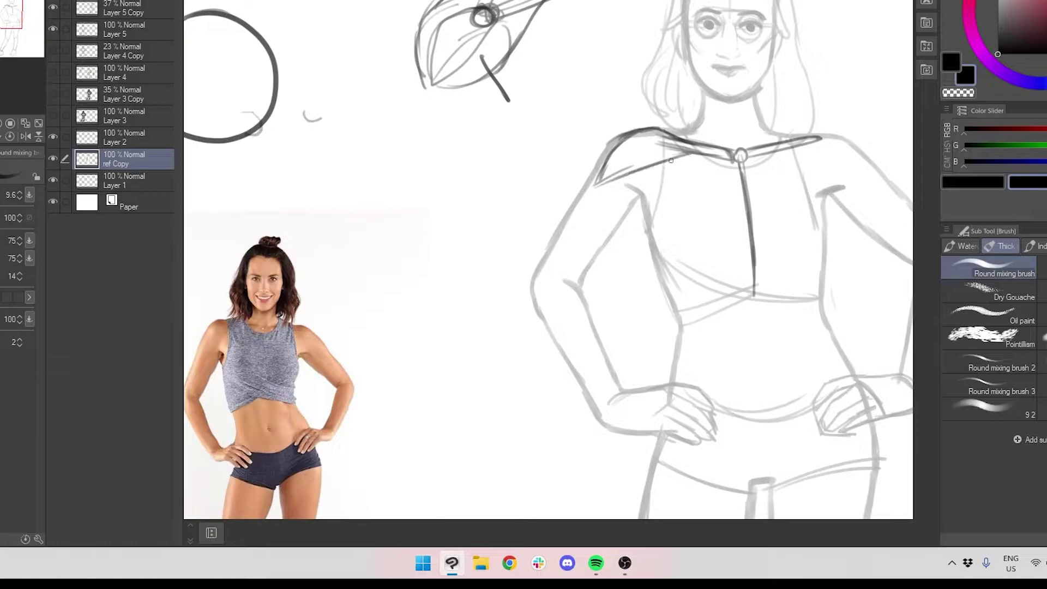
drag(327, 289, 370, 267)
key(ctrl+z)
scroll(264, 317, up, 3)
mouse_move(276, 301)
mouse_down()
mouse_move(305, 281)
mouse_move(277, 282)
mouse_move(270, 320)
mouse_up()
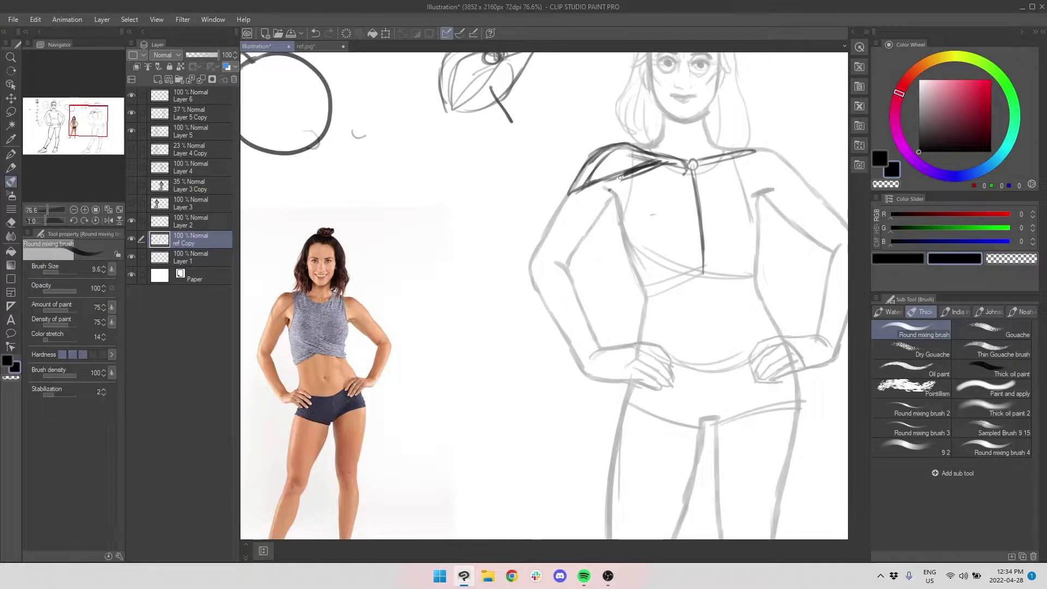
Draw curved pectoral bands from the photo-side armpit to the collarbone and the chest's centre line.
mouse_move(620, 177)
mouse_down()
mouse_move(686, 164)
mouse_move(682, 173)
mouse_up()
mouse_move(600, 186)
mouse_down()
mouse_move(644, 191)
mouse_move(686, 172)
mouse_up()
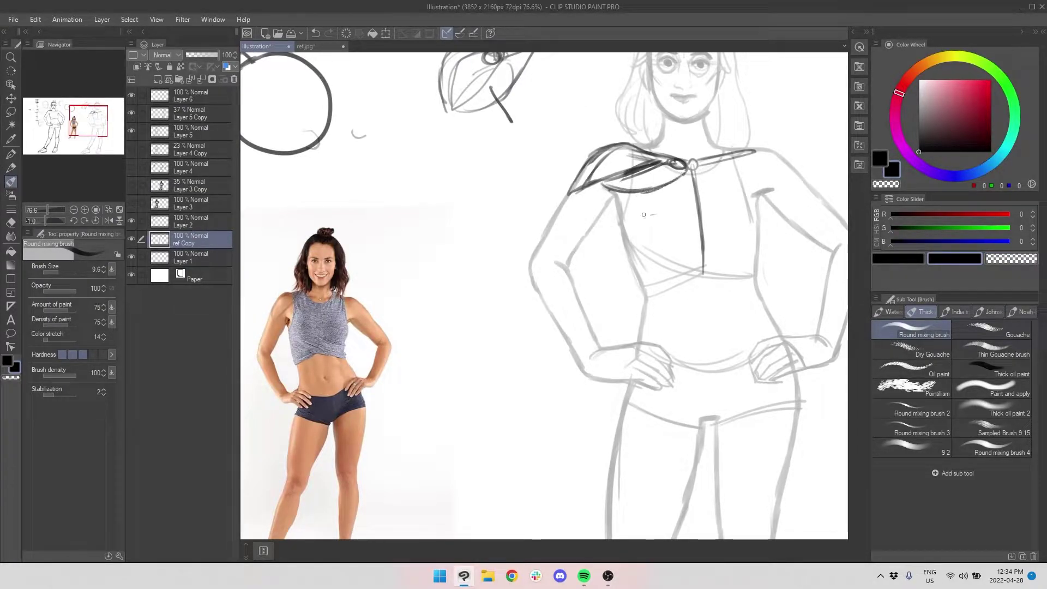
mouse_move(614, 196)
mouse_down()
mouse_move(660, 211)
mouse_move(703, 206)
mouse_up()
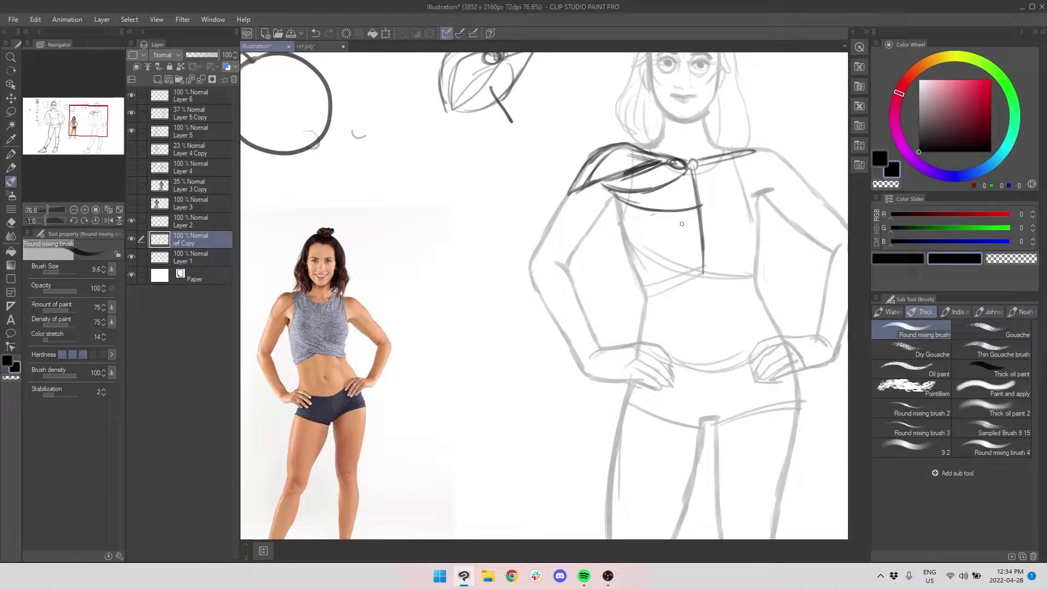
drag(621, 207, 703, 225)
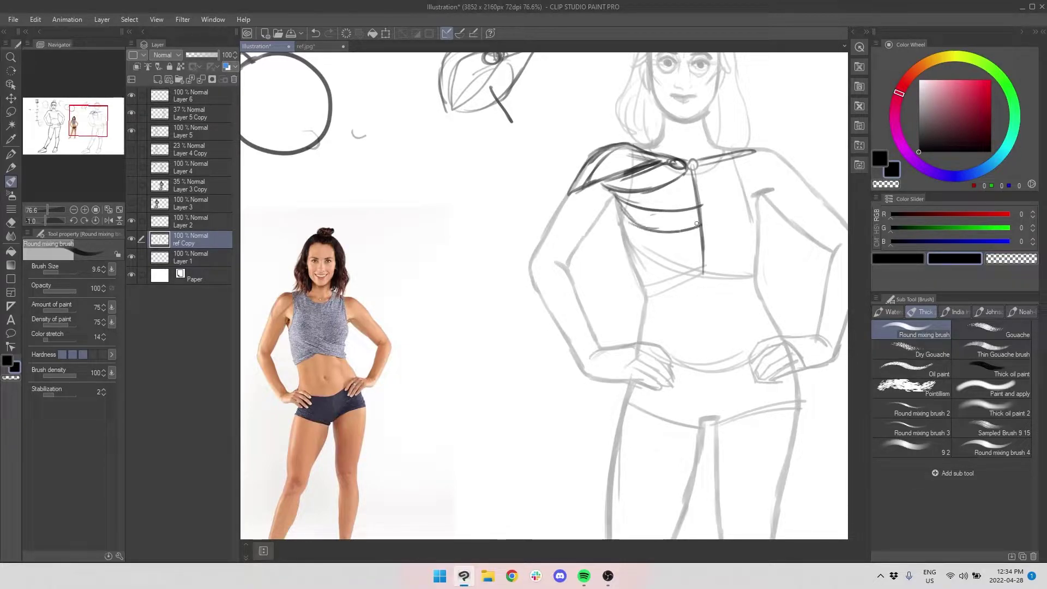
mouse_move(622, 213)
mouse_down()
mouse_move(652, 243)
mouse_move(628, 232)
mouse_move(643, 240)
mouse_move(694, 242)
mouse_up()
key(ctrl+z)
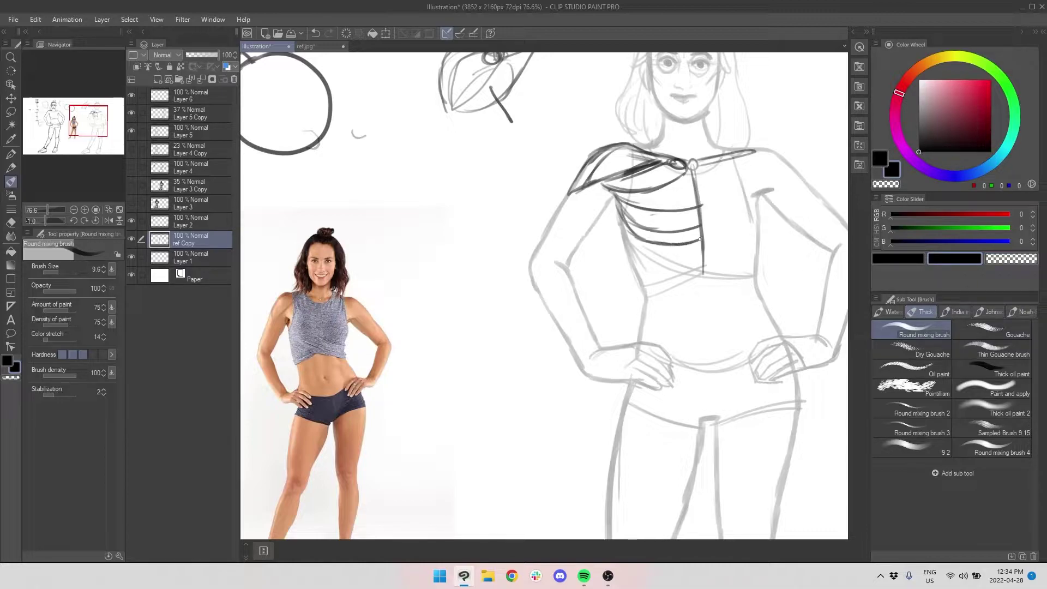
Reinforce the photo-side pectoral with extra strokes and darken its lower edge.
mouse_move(642, 207)
mouse_down()
mouse_move(703, 197)
mouse_move(701, 235)
mouse_move(682, 245)
mouse_up()
mouse_move(622, 204)
mouse_down()
mouse_move(639, 240)
mouse_move(693, 243)
mouse_up()
key(ctrl+z)
key(ctrl+z)
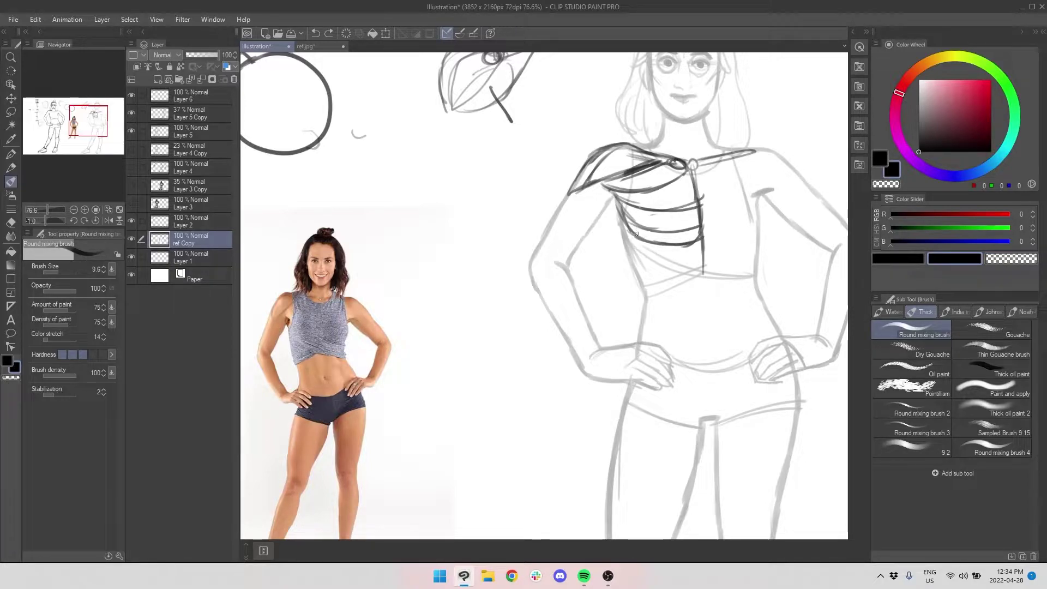
mouse_move(625, 224)
mouse_down()
mouse_move(655, 246)
mouse_move(704, 238)
mouse_up()
Draw matching pectoral bands and a deltoid outline on the opposite side of the figure's chest.
mouse_move(706, 182)
mouse_down()
mouse_move(673, 192)
mouse_move(705, 165)
mouse_move(749, 159)
mouse_move(766, 184)
mouse_move(747, 196)
mouse_move(775, 190)
mouse_move(751, 189)
mouse_move(777, 202)
mouse_up()
key(ctrl+z)
mouse_move(664, 177)
mouse_down()
mouse_move(677, 176)
mouse_move(690, 194)
mouse_move(742, 201)
mouse_move(702, 216)
mouse_move(671, 209)
mouse_up()
mouse_move(737, 204)
mouse_down()
mouse_move(672, 227)
mouse_move(672, 249)
mouse_move(728, 229)
mouse_move(677, 251)
mouse_move(712, 227)
mouse_up()
mouse_move(626, 195)
mouse_down()
mouse_move(537, 183)
mouse_move(627, 188)
mouse_up()
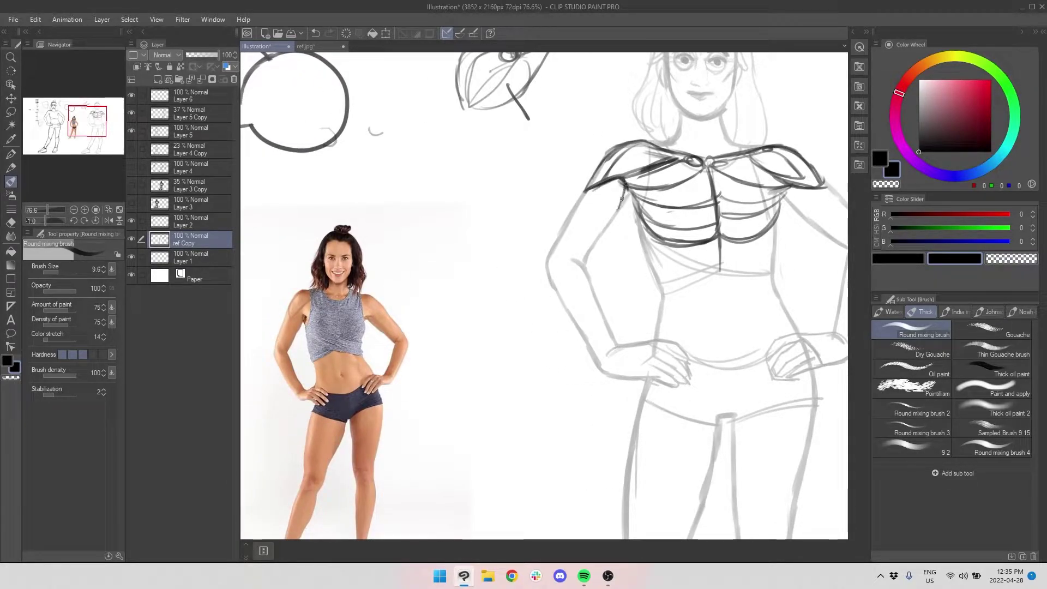
Outline the biceps on the figure's photo-side arm from the armpit down to the elbow crease.
drag(625, 184, 579, 266)
mouse_move(596, 188)
mouse_down()
mouse_move(569, 240)
mouse_move(594, 252)
mouse_up()
drag(812, 236, 659, 215)
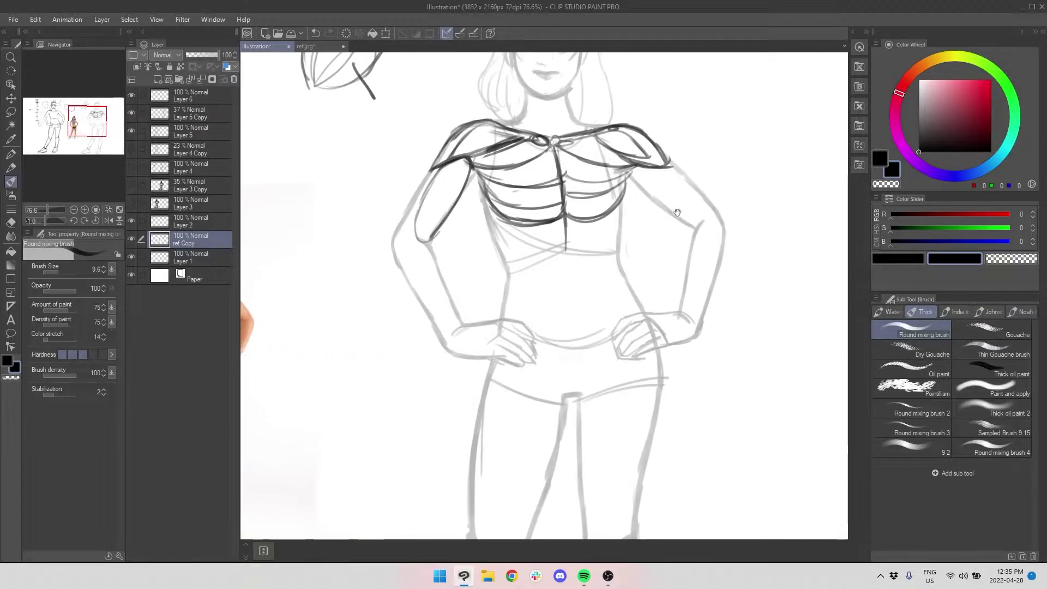
Draw the biceps contours on the opposite upper arm from the armpit to the elbow.
drag(633, 173, 691, 225)
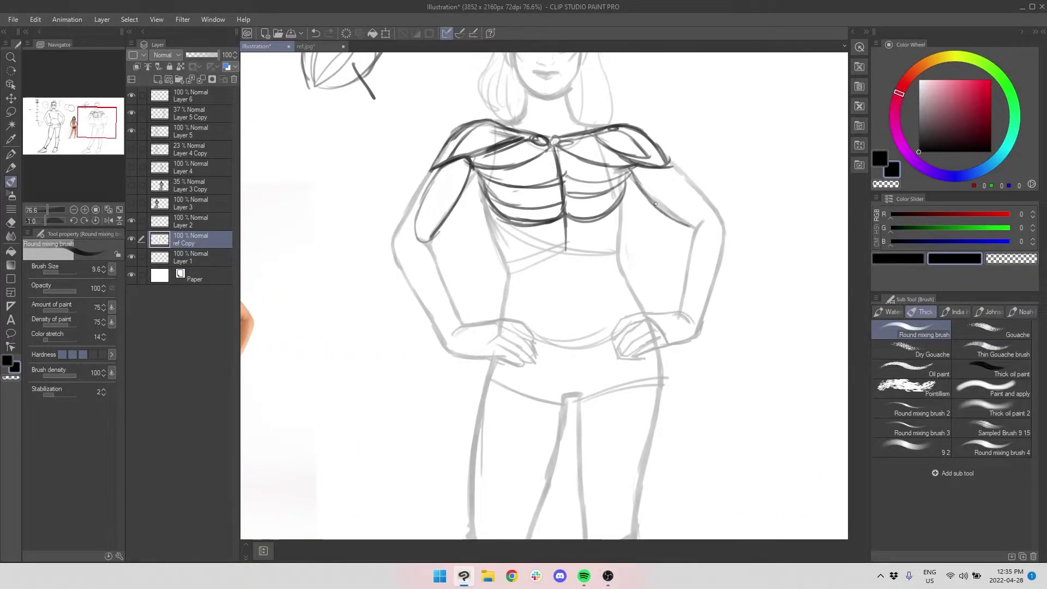
key(ctrl+z)
drag(632, 174, 693, 227)
mouse_move(645, 168)
mouse_down()
mouse_move(691, 195)
mouse_move(698, 227)
mouse_up()
Sketch the upper-arm muscles below the deltoid study, with a narrow inner shape and long contours on both sides.
mouse_move(281, 115)
mouse_down()
mouse_move(413, 134)
mouse_move(546, 183)
mouse_up()
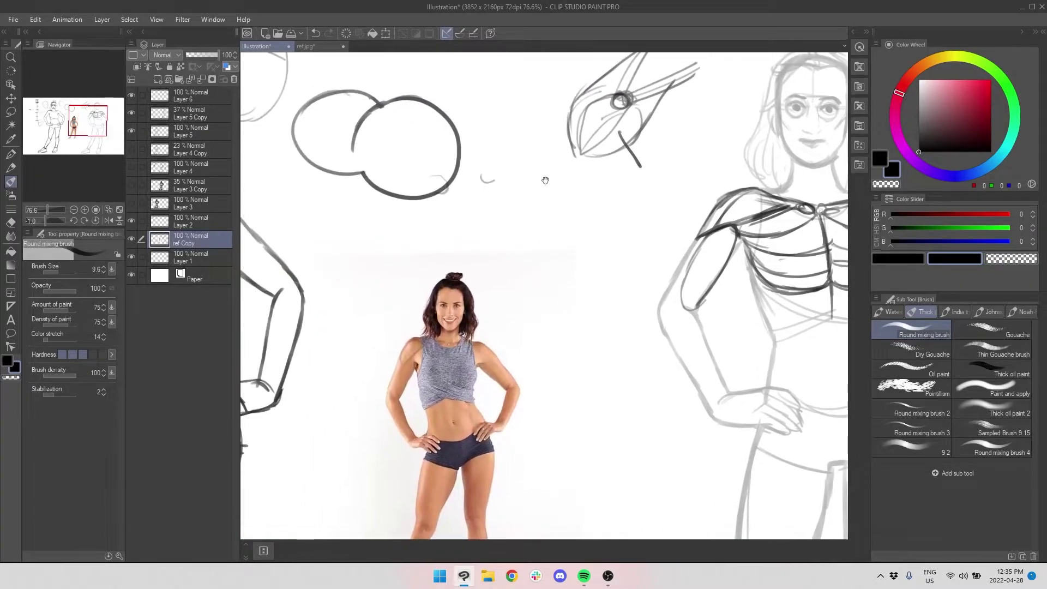
drag(586, 154, 581, 180)
drag(625, 149, 587, 239)
drag(571, 152, 582, 187)
mouse_move(571, 132)
mouse_down()
mouse_move(548, 185)
mouse_move(572, 192)
mouse_move(565, 215)
mouse_up()
key(ctrl+z)
key(ctrl+z)
drag(576, 184, 563, 216)
mouse_move(567, 134)
mouse_down()
mouse_move(547, 181)
mouse_move(551, 218)
mouse_up()
drag(625, 235, 533, 182)
mouse_move(611, 184)
mouse_down()
mouse_move(589, 213)
mouse_move(606, 266)
mouse_up()
key(ctrl+z)
drag(523, 174, 632, 283)
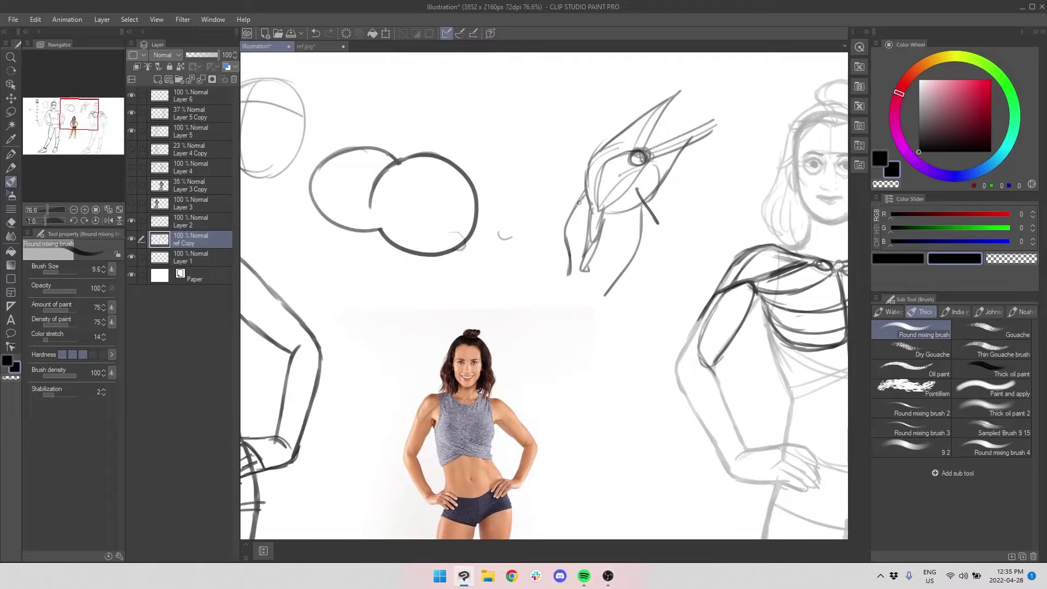
Strengthen the study's upper-arm contours and close the muscle shapes toward the elbow.
drag(567, 218, 570, 246)
drag(642, 212, 593, 307)
mouse_move(569, 273)
mouse_down()
mouse_move(590, 311)
mouse_move(571, 220)
mouse_move(553, 286)
mouse_move(567, 281)
mouse_up()
drag(571, 242, 594, 304)
drag(563, 224, 604, 152)
mouse_move(587, 272)
mouse_down()
mouse_move(602, 228)
mouse_move(607, 259)
mouse_up()
drag(583, 196, 602, 263)
Darken the deltoid's edges in the arm study and add a line crossing toward the chest.
drag(601, 150, 608, 183)
mouse_move(608, 183)
mouse_down()
mouse_move(665, 155)
mouse_move(600, 131)
mouse_move(636, 104)
mouse_up()
key(ctrl+z)
key(ctrl+z)
mouse_move(607, 117)
mouse_down()
mouse_move(611, 172)
mouse_move(671, 150)
mouse_up()
drag(604, 185, 671, 149)
mouse_move(602, 192)
mouse_down()
mouse_move(649, 163)
mouse_move(610, 143)
mouse_up()
Outline the triceps along the outer edge of the figure's photo-side upper arm down to the elbow.
drag(645, 181, 573, 191)
mouse_move(737, 240)
mouse_down()
mouse_move(658, 221)
mouse_move(685, 213)
mouse_up()
drag(519, 139, 559, 141)
mouse_move(584, 210)
mouse_down()
mouse_move(578, 197)
mouse_move(576, 213)
mouse_up()
mouse_move(564, 180)
mouse_down()
mouse_move(561, 215)
mouse_move(536, 212)
mouse_move(618, 183)
mouse_move(595, 221)
mouse_up()
mouse_move(618, 181)
mouse_down()
mouse_move(609, 218)
mouse_move(618, 204)
mouse_up()
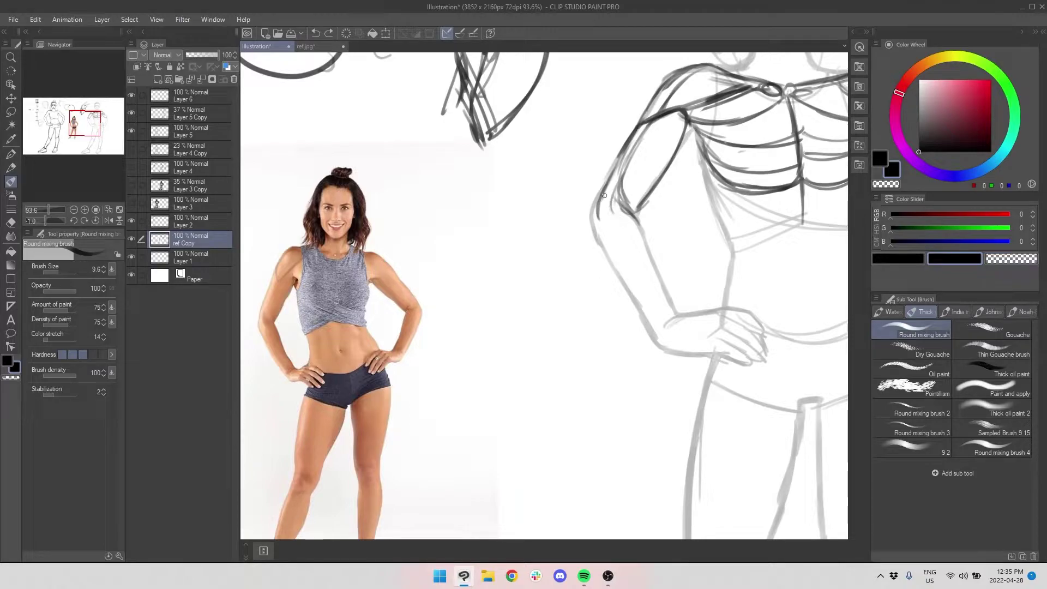
Draw the forearm muscle wrapping from the outer elbow of the photo-side arm across to the inner forearm.
mouse_move(602, 195)
mouse_down()
mouse_move(610, 228)
mouse_move(600, 221)
mouse_move(633, 235)
mouse_move(655, 266)
mouse_move(622, 191)
mouse_move(629, 245)
mouse_move(651, 245)
mouse_up()
mouse_move(608, 226)
mouse_down()
mouse_move(637, 253)
mouse_move(547, 277)
mouse_up()
mouse_move(641, 244)
mouse_down()
mouse_move(623, 230)
mouse_move(671, 227)
mouse_up()
drag(493, 234, 541, 267)
drag(523, 226, 537, 272)
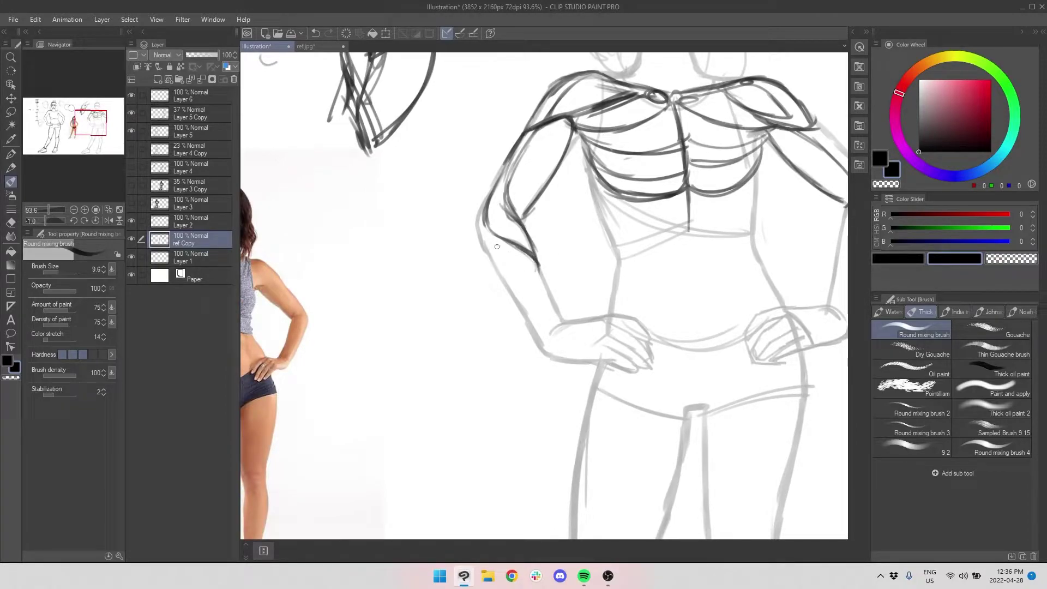
Try a wrist line and an outer contour along the photo-side forearm, then undo the contour strokes.
drag(565, 324, 550, 333)
mouse_move(483, 218)
mouse_down()
mouse_move(505, 236)
mouse_move(494, 245)
mouse_move(488, 225)
mouse_move(537, 333)
mouse_up()
key(ctrl+z)
drag(501, 271, 539, 342)
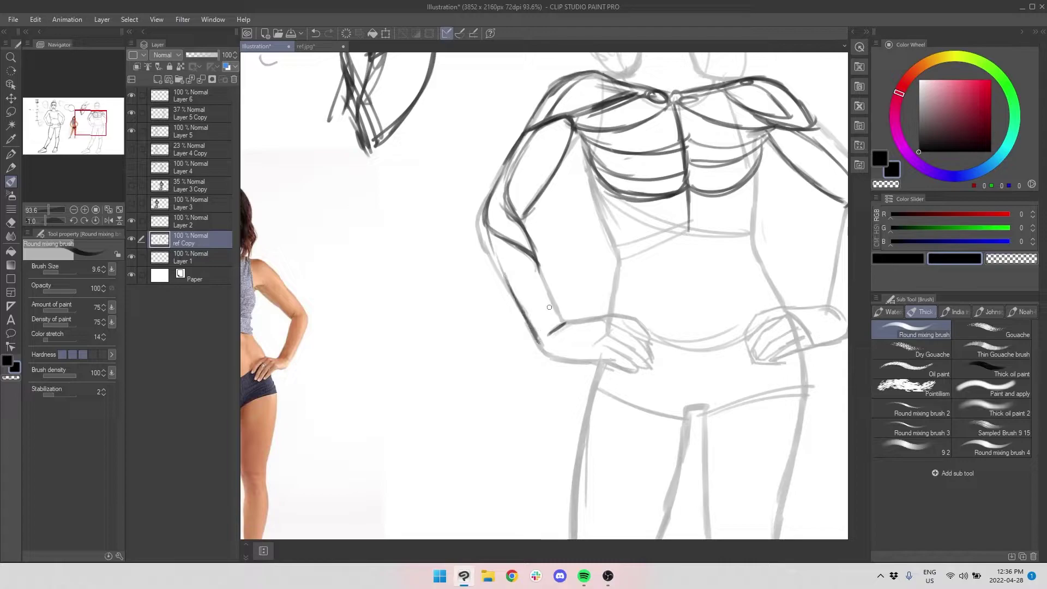
key(ctrl+z)
key(ctrl+z)
Draw the photo-side forearm's long contours down to the wrist and close them with a short wrist line.
drag(554, 273, 607, 246)
key(ctrl+z)
drag(539, 200, 593, 309)
drag(592, 242, 620, 297)
drag(620, 297, 594, 312)
mouse_move(561, 248)
mouse_down()
mouse_move(598, 305)
mouse_move(609, 298)
mouse_up()
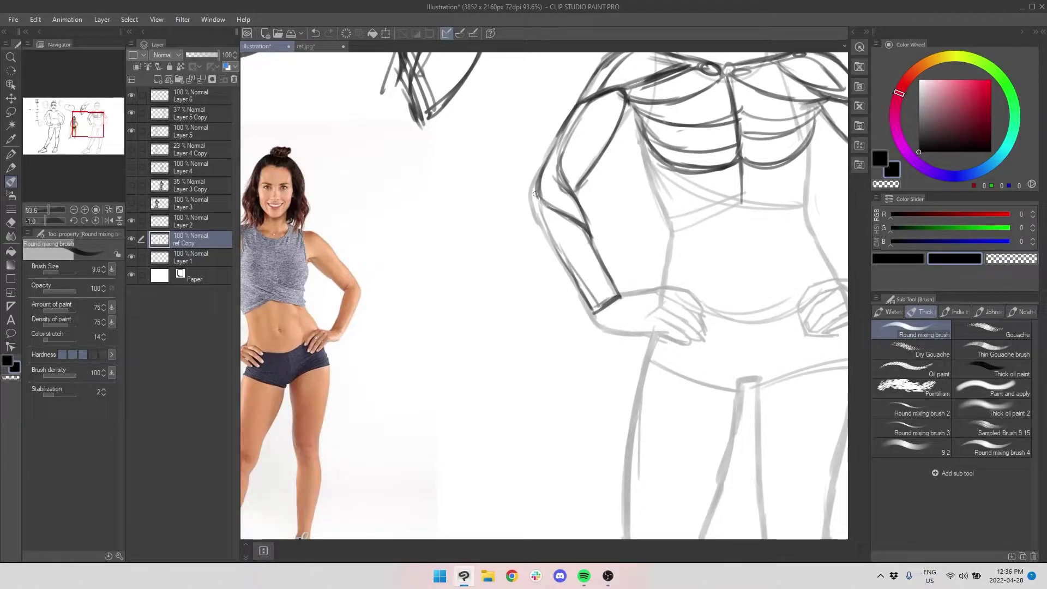
Mark the photo-side elbow with a small circle and darken the outer forearm contour down to the wrist.
drag(530, 200, 538, 220)
key(ctrl+z)
mouse_move(549, 153)
mouse_down()
mouse_move(529, 197)
mouse_move(570, 276)
mouse_up()
key(ctrl+z)
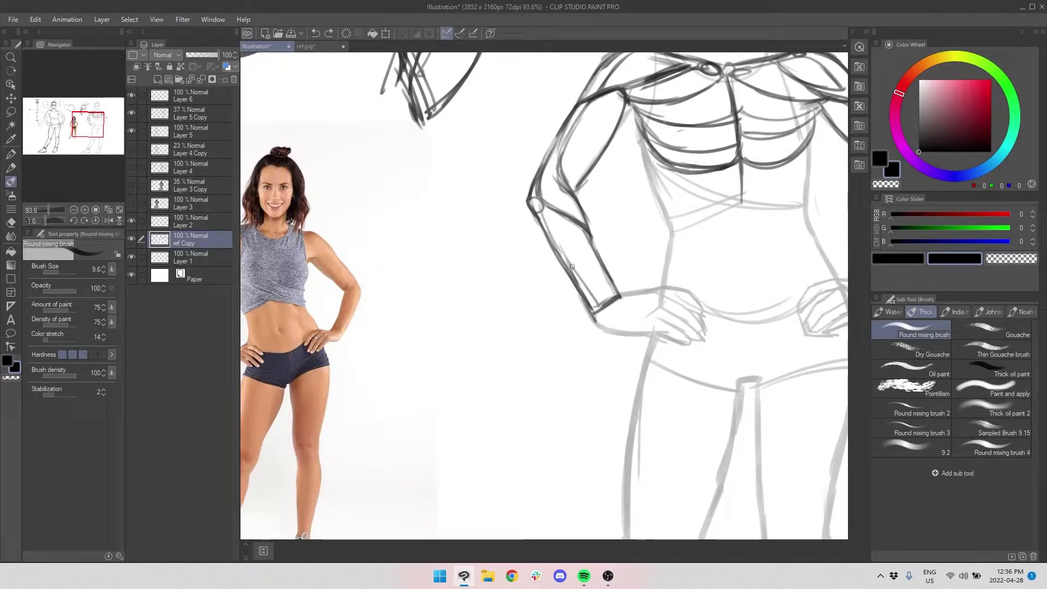
drag(578, 280, 600, 306)
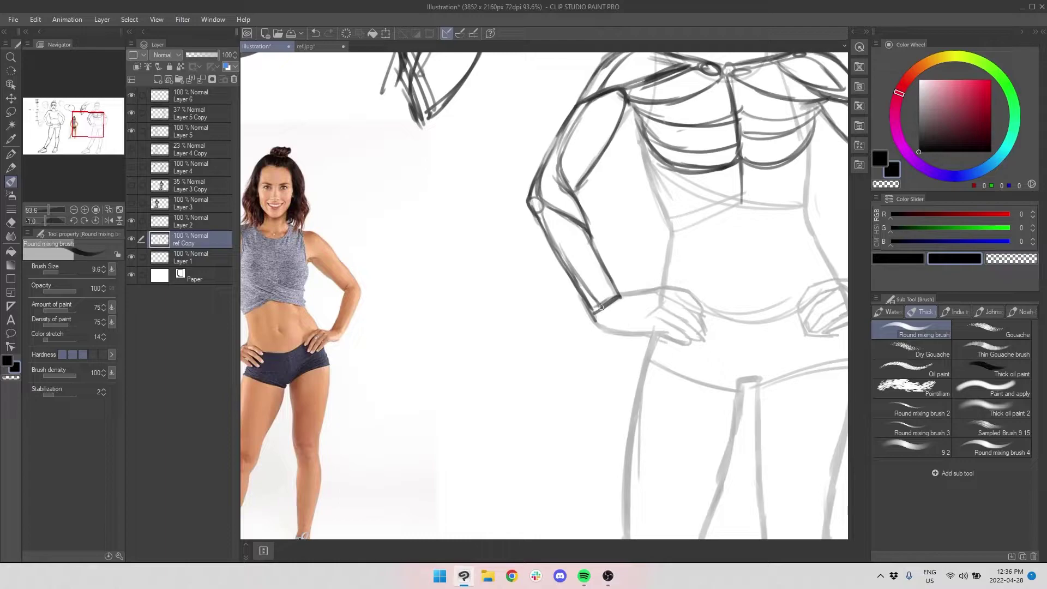
Check the wrist in the reference photo, set the colour to black and mark the sketch's wrist bone with a small circle.
drag(510, 321, 728, 294)
drag(423, 304, 483, 351)
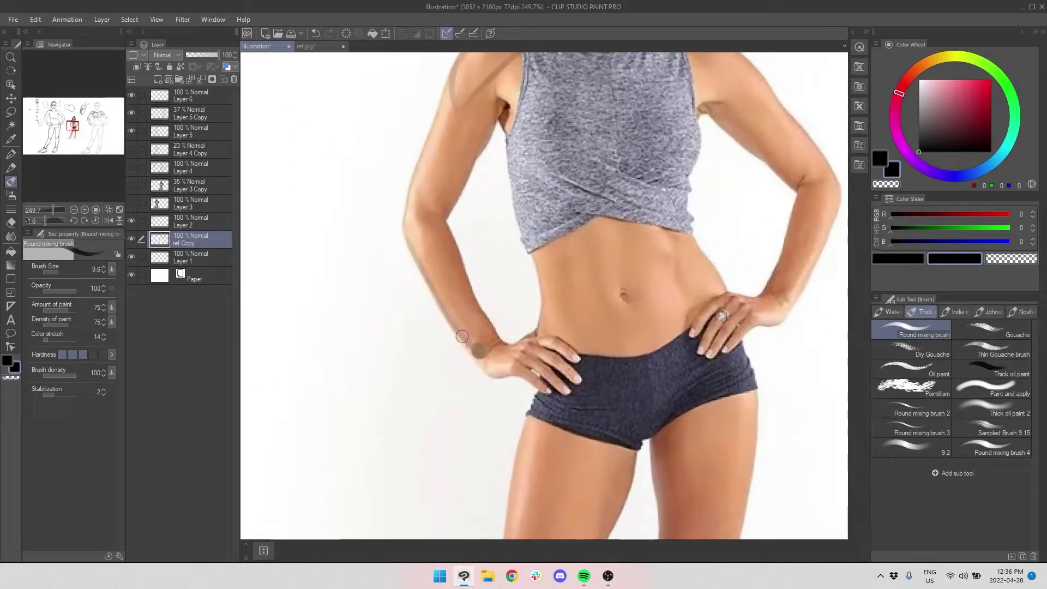
scroll(540, 314, down, 2)
scroll(541, 314, down, 3)
key(x)
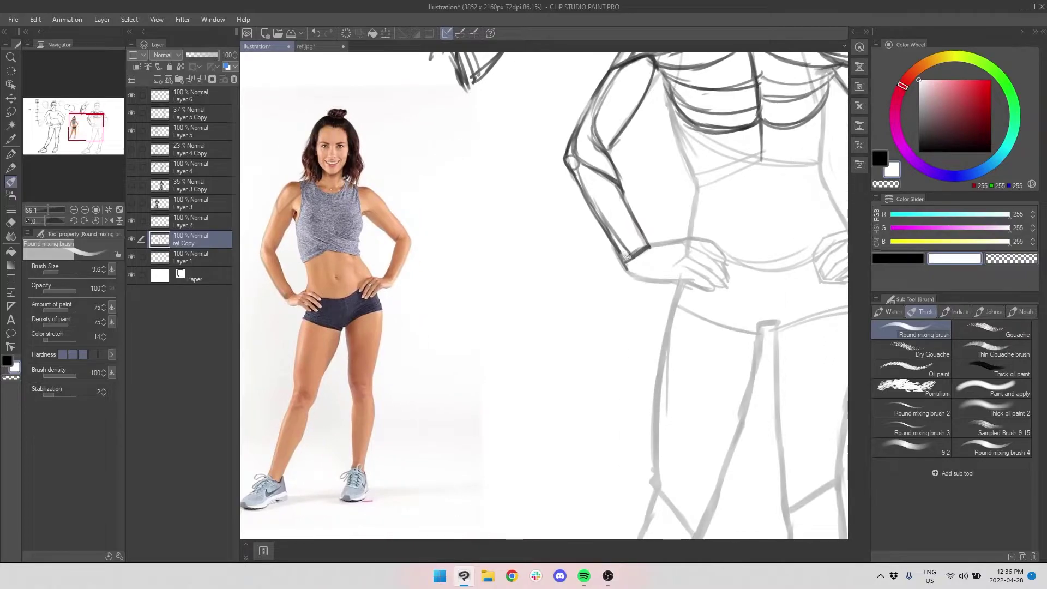
drag(940, 134, 856, 168)
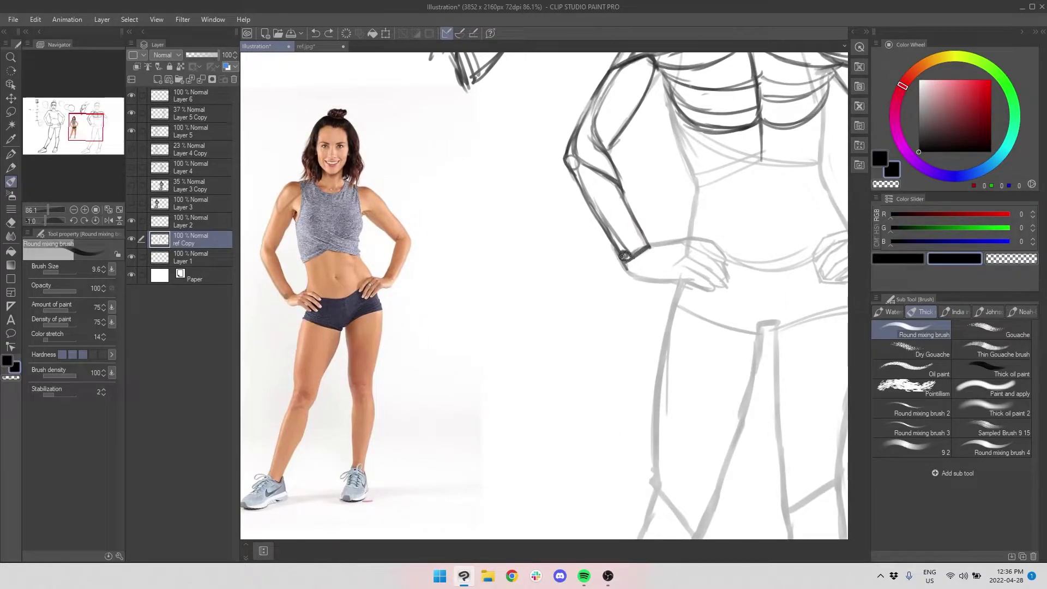
Darken the upper and lower edges of the photo-side hand from the wrist toward the fingers.
mouse_move(625, 261)
mouse_down()
mouse_move(636, 275)
mouse_move(685, 282)
mouse_up()
drag(646, 247, 694, 240)
mouse_move(734, 236)
mouse_down()
mouse_move(699, 251)
mouse_move(608, 383)
mouse_up()
mouse_move(469, 331)
mouse_down()
mouse_move(460, 308)
mouse_move(412, 292)
mouse_up()
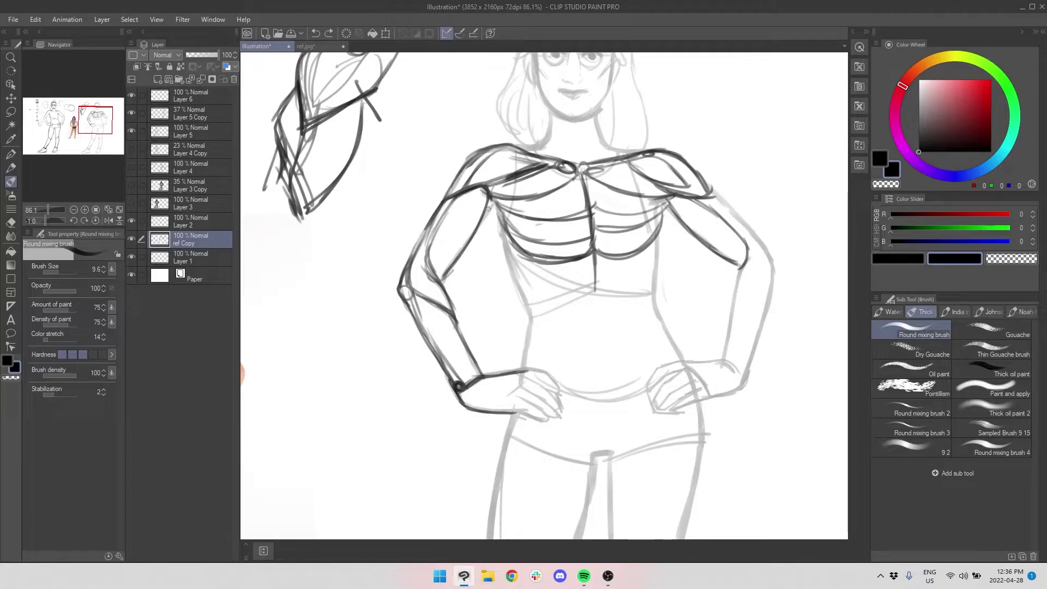
drag(522, 222, 558, 234)
Reduce the brush size to 7.4 and mark the side back muscle just below the armpit in the reference photo.
drag(262, 343, 459, 293)
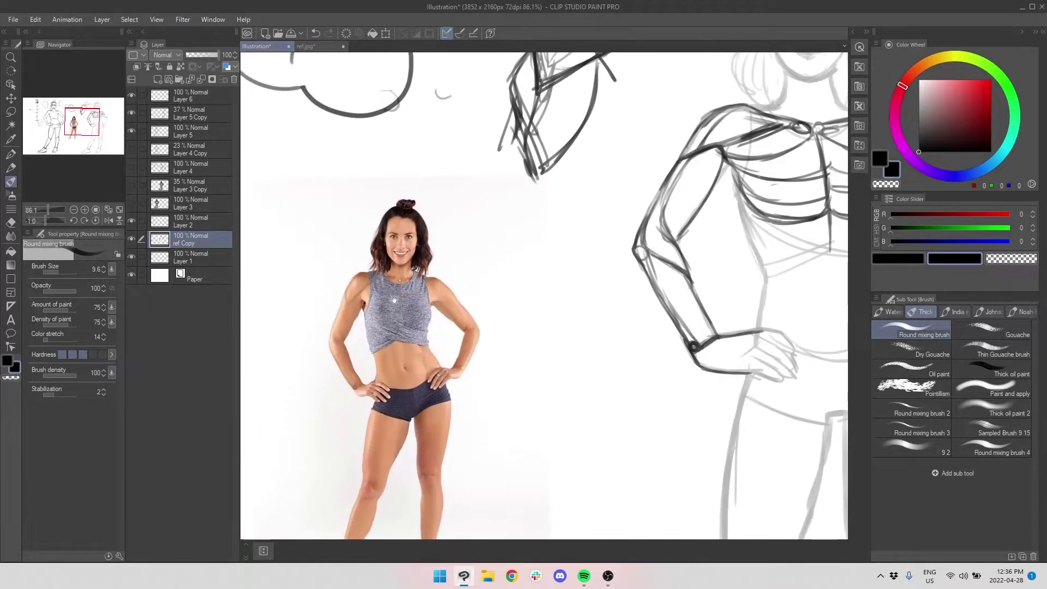
scroll(379, 300, up, 3)
key(bracketleft)
drag(385, 290, 385, 307)
scroll(384, 302, down, 3)
scroll(570, 273, up, 2)
mouse_move(711, 99)
mouse_down()
mouse_move(584, 145)
mouse_move(573, 239)
mouse_up()
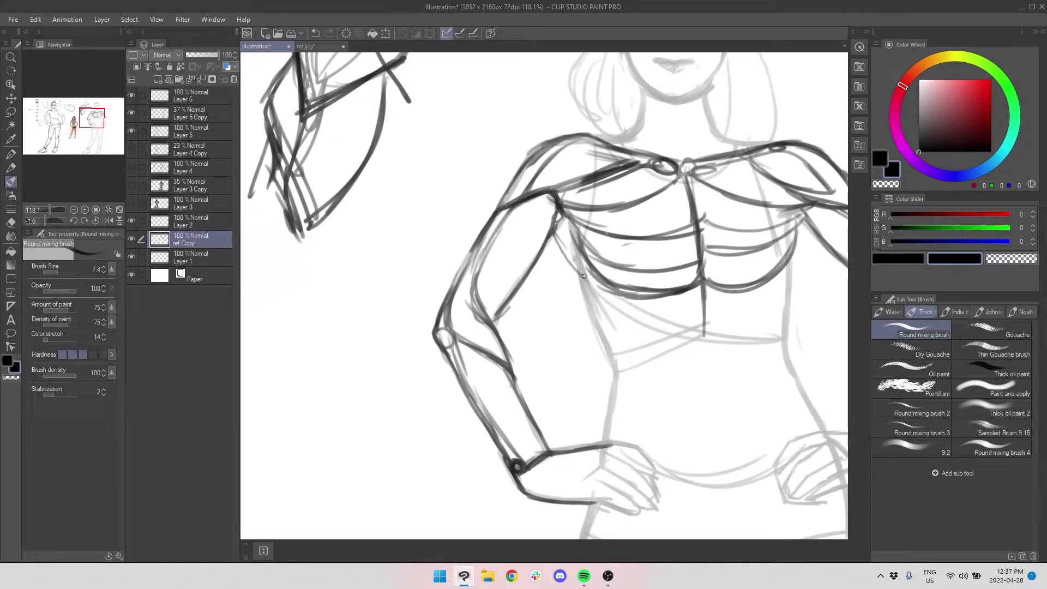
Sketch the neck and sloping shoulder line of a back-view torso study in the empty space beside the figure.
scroll(559, 214, down, 6)
scroll(570, 229, up, 3)
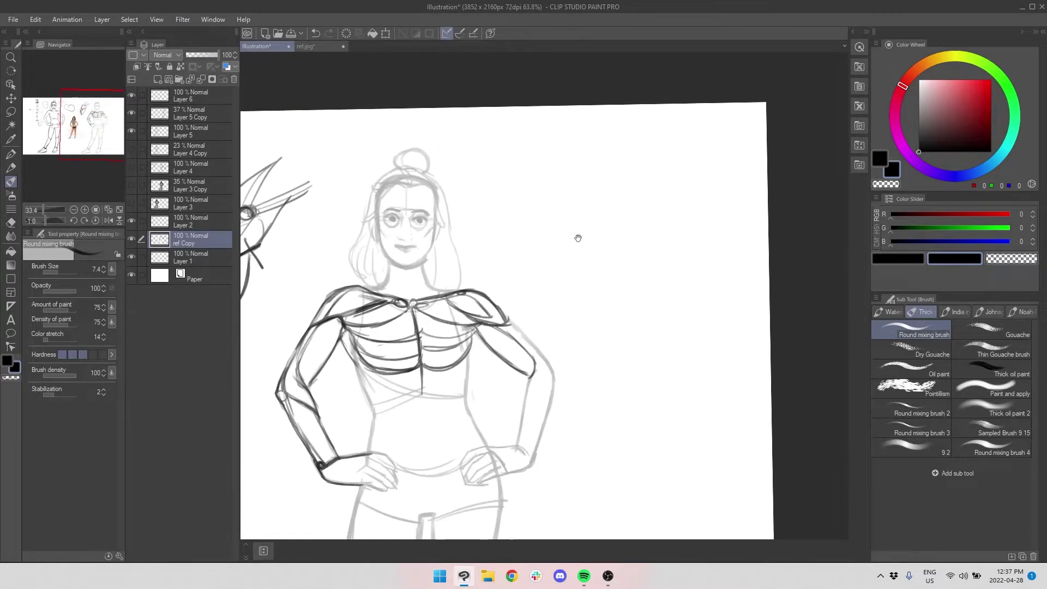
key(ctrl+z)
mouse_move(588, 175)
mouse_down()
mouse_move(615, 136)
mouse_move(639, 135)
mouse_move(632, 178)
mouse_up()
key(ctrl+z)
key(ctrl+z)
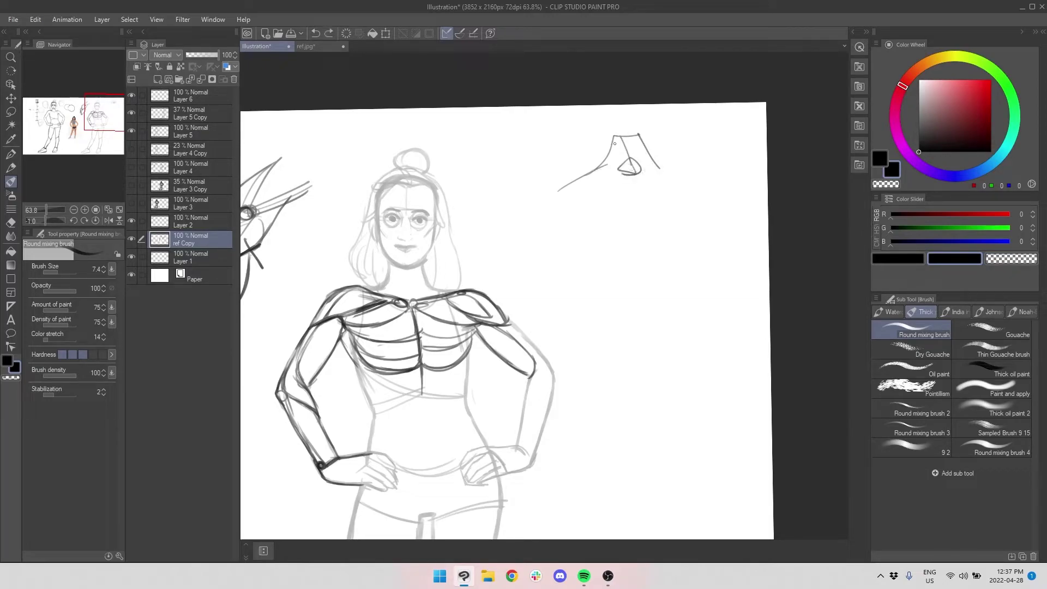
key(ctrl+z)
key(ctrl+z)
Draw the back study's pointed trapezius shape, its spine line and both tapering side contours.
mouse_move(608, 155)
mouse_down()
mouse_move(585, 186)
mouse_move(623, 193)
mouse_move(642, 233)
mouse_move(643, 318)
mouse_up()
drag(651, 153, 709, 187)
drag(648, 213, 643, 239)
drag(704, 206, 665, 331)
drag(557, 216, 612, 330)
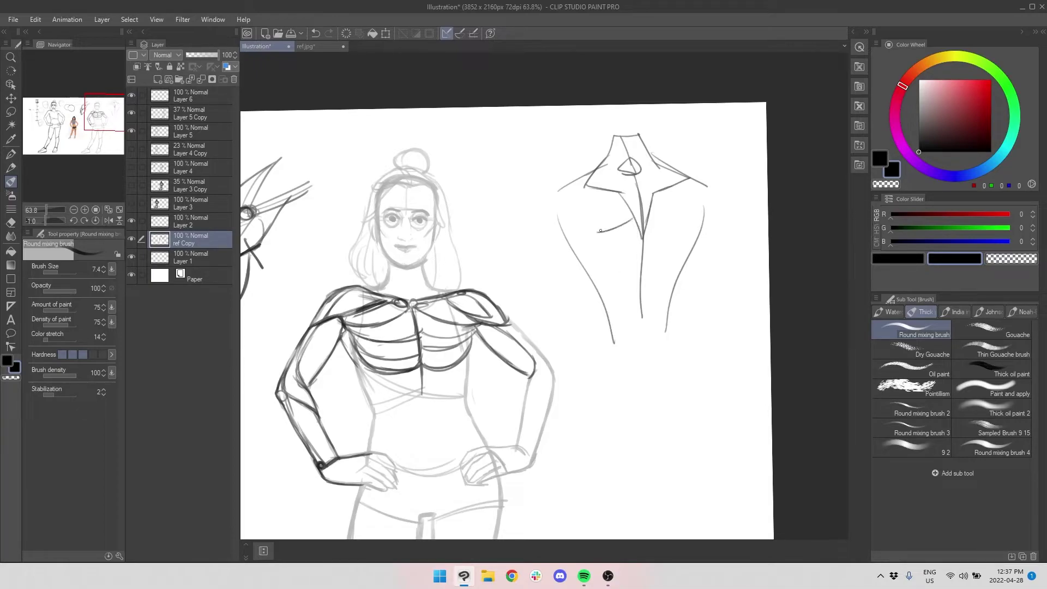
Draw the upper and lower edges of both lats on the back study and outline one shoulder curling into the armpit.
drag(561, 236, 637, 222)
drag(640, 263, 606, 315)
drag(647, 225, 706, 231)
mouse_move(645, 279)
mouse_down()
mouse_move(674, 304)
mouse_move(707, 237)
mouse_up()
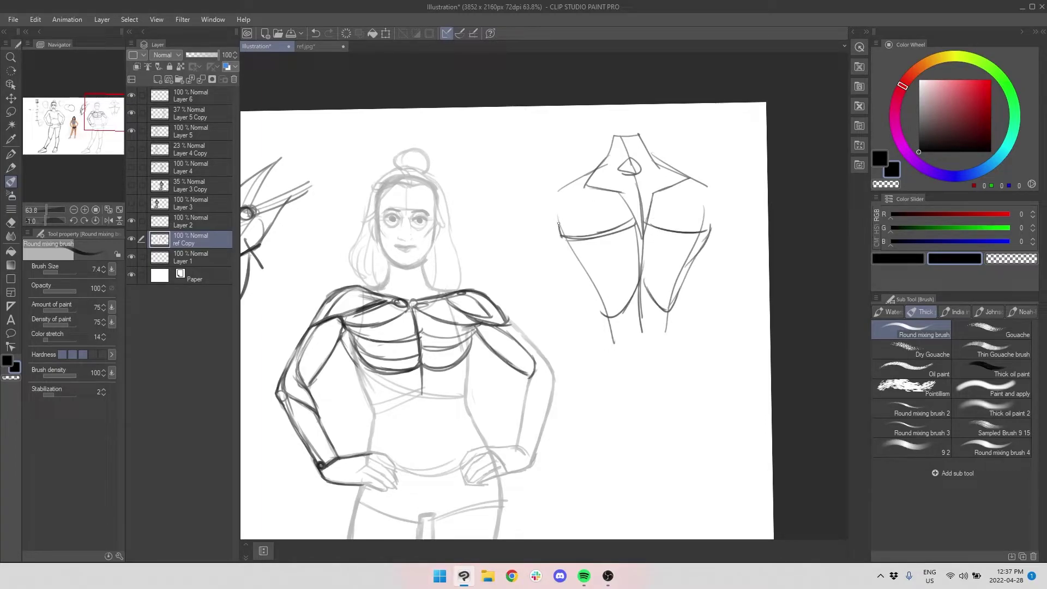
mouse_move(561, 192)
mouse_down()
mouse_move(537, 257)
mouse_move(557, 237)
mouse_up()
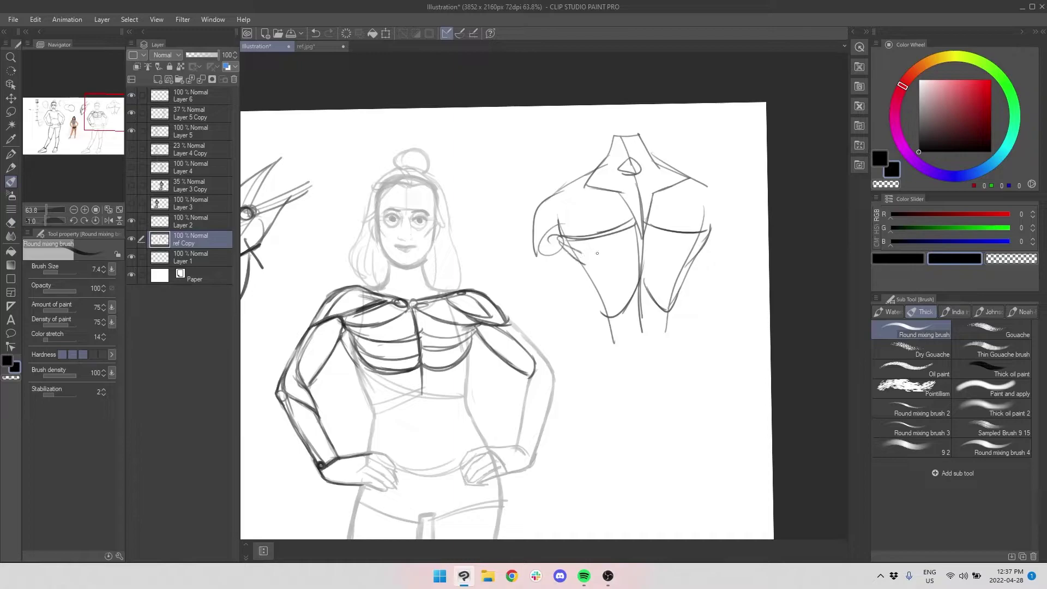
Draw the figure's photo-side lat edge from armpit to waist, plus lower rib arcs and a small circle at the sternum's base.
drag(410, 318, 466, 285)
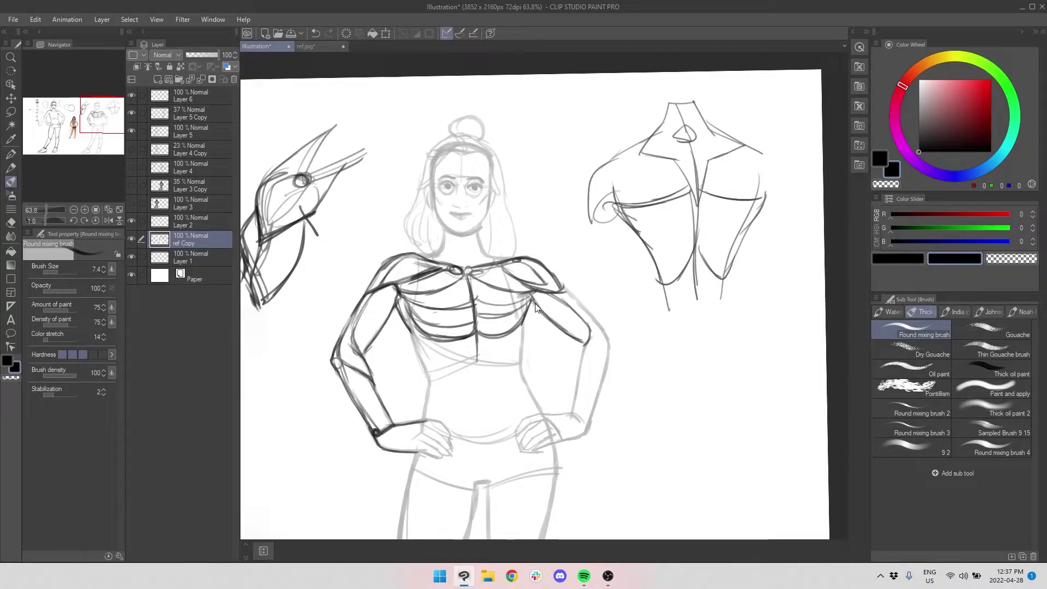
scroll(529, 300, up, 2)
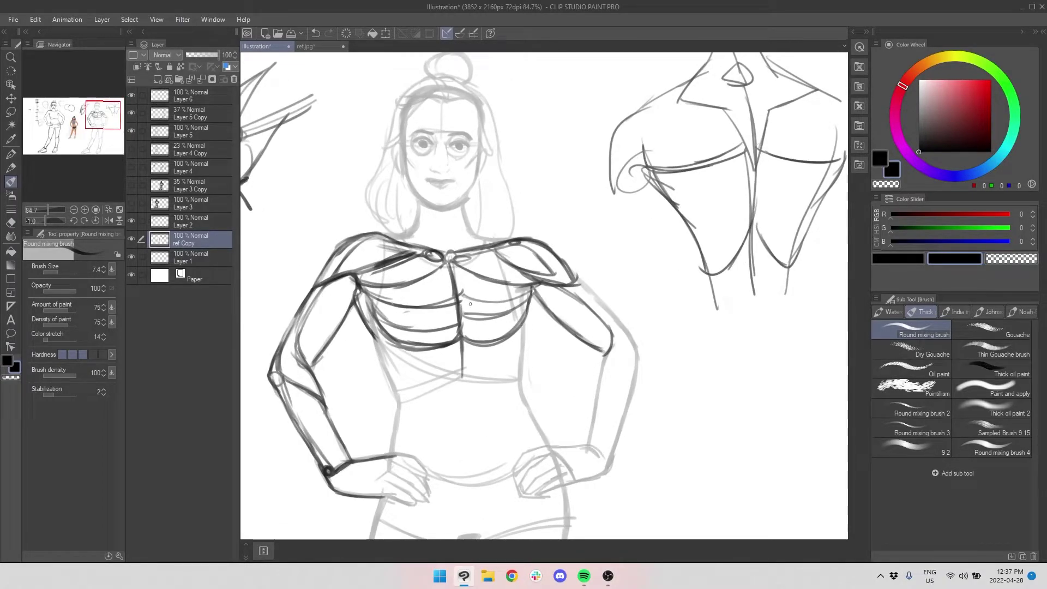
drag(458, 312, 489, 247)
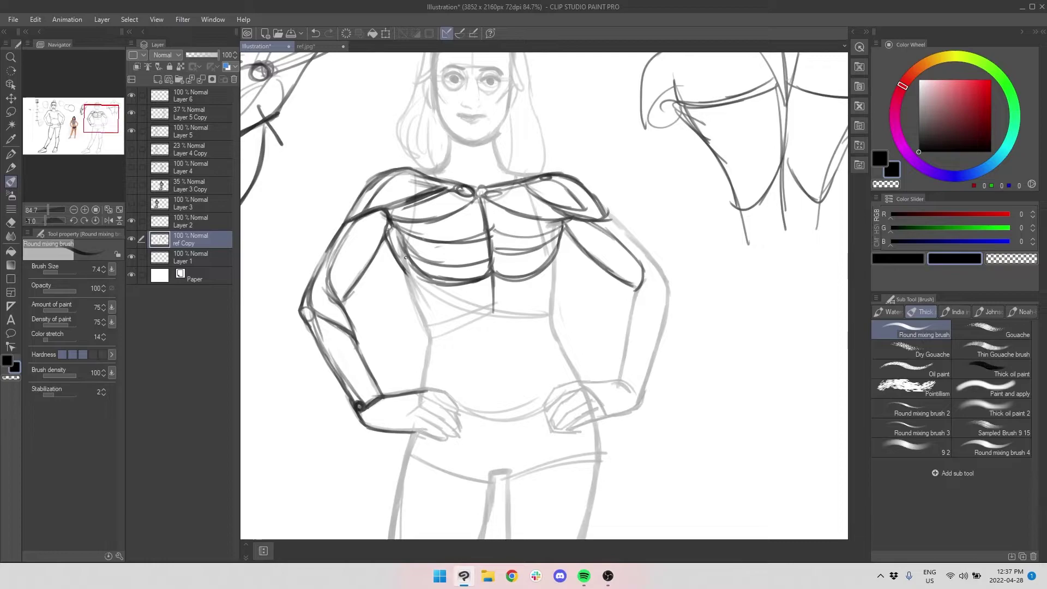
drag(406, 270, 432, 338)
key(ctrl+z)
drag(453, 322, 454, 301)
drag(494, 248, 496, 293)
mouse_move(443, 264)
mouse_down()
mouse_move(469, 264)
mouse_move(492, 255)
mouse_move(455, 262)
mouse_move(492, 257)
mouse_up()
mouse_move(494, 256)
mouse_down()
mouse_move(489, 276)
mouse_move(498, 269)
mouse_move(492, 257)
mouse_move(465, 291)
mouse_move(437, 268)
mouse_move(479, 292)
mouse_move(541, 254)
mouse_up()
drag(495, 287, 495, 313)
Darken the rib arch below the figure's sternum and add small zigzag rib strokes on both sides of it.
mouse_move(551, 273)
mouse_down()
mouse_move(507, 301)
mouse_move(661, 242)
mouse_up()
drag(553, 238, 589, 218)
drag(707, 274, 378, 298)
drag(709, 229, 589, 246)
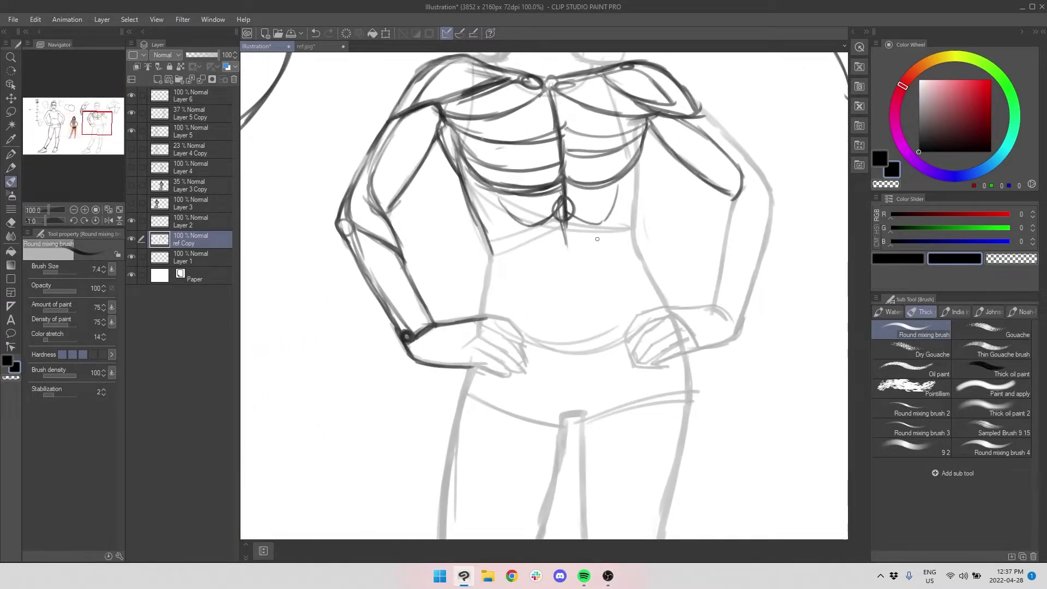
mouse_move(515, 203)
mouse_down()
mouse_move(570, 221)
mouse_move(519, 212)
mouse_up()
key(ctrl+z)
key(ctrl+z)
mouse_move(555, 193)
mouse_down()
mouse_move(514, 217)
mouse_move(556, 219)
mouse_move(526, 218)
mouse_up()
drag(586, 203, 587, 215)
mouse_move(593, 201)
mouse_down()
mouse_move(593, 212)
mouse_move(528, 223)
mouse_up()
Outline the first pair of abdominal blocks beneath the rib arch and draw the abdomen's long photo-side contour.
mouse_move(593, 207)
mouse_down()
mouse_move(610, 219)
mouse_move(565, 261)
mouse_move(592, 264)
mouse_up()
mouse_move(594, 229)
mouse_down()
mouse_move(594, 264)
mouse_move(536, 286)
mouse_move(560, 305)
mouse_up()
drag(566, 262, 567, 308)
mouse_move(597, 267)
mouse_down()
mouse_move(578, 267)
mouse_move(590, 266)
mouse_up()
key(ctrl+z)
key(ctrl+z)
key(ctrl+z)
key(ctrl+z)
key(ctrl+z)
drag(529, 224, 538, 344)
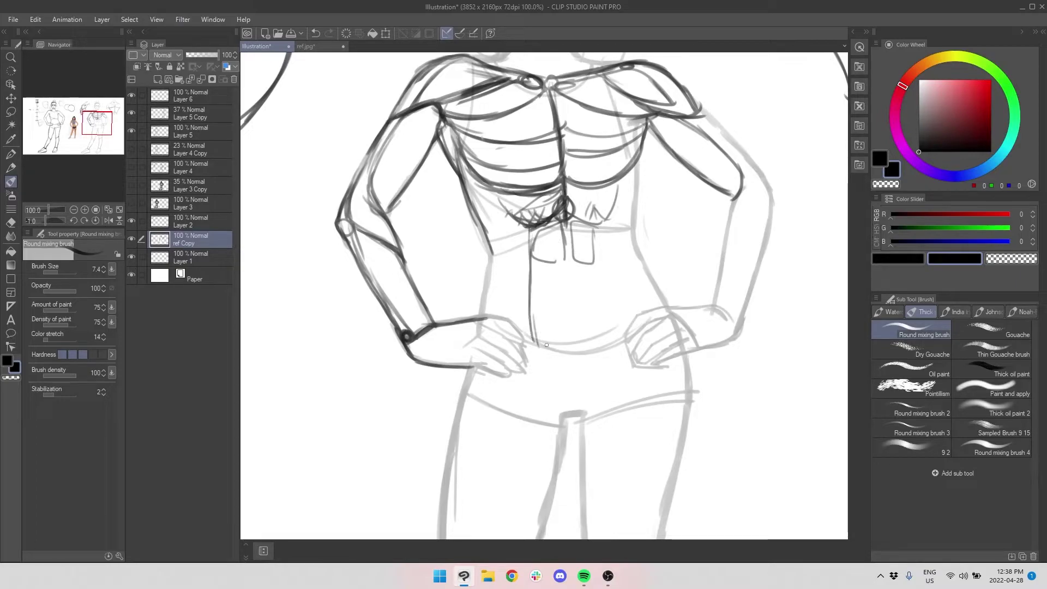
drag(599, 218, 622, 337)
drag(573, 261, 587, 364)
scroll(631, 277, down, 5)
scroll(623, 280, up, 3)
key(ctrl+z)
key(ctrl+z)
key(ctrl+z)
key(ctrl+z)
key(ctrl+z)
key(ctrl+z)
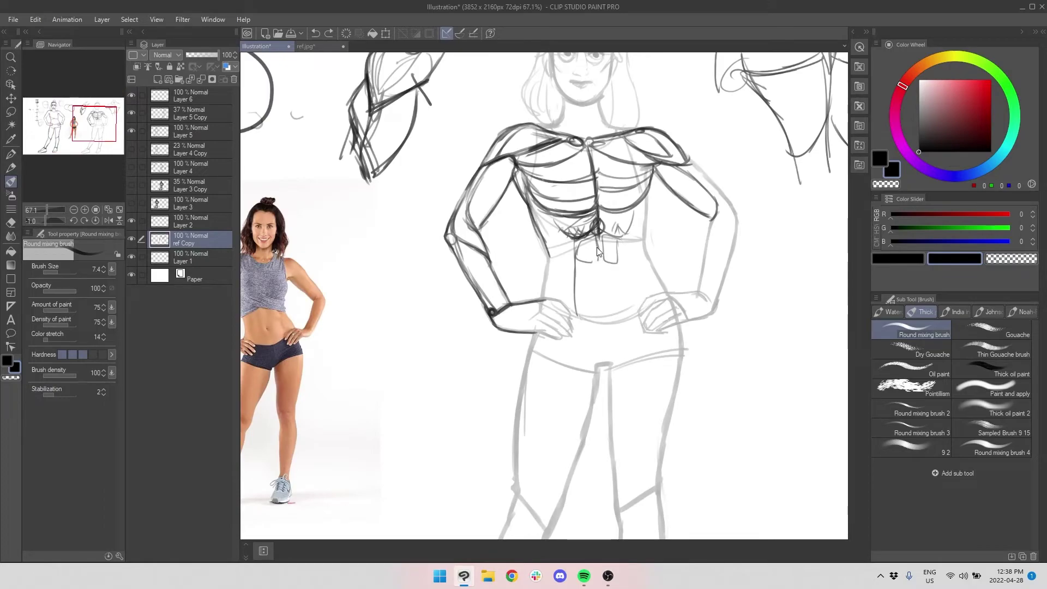
Draw the abdomen's centre line and close both of its long side contours into a rounded point at the pelvis.
drag(599, 250, 602, 335)
drag(576, 271, 576, 331)
drag(625, 234, 627, 272)
mouse_move(630, 311)
mouse_down()
mouse_move(603, 365)
mouse_move(579, 342)
mouse_up()
Divide the abdominal column into paired blocks with short cross lines and add angular rib strokes beside its top.
drag(577, 265, 597, 274)
mouse_move(575, 285)
mouse_down()
mouse_move(597, 305)
mouse_move(601, 292)
mouse_up()
drag(615, 296, 608, 367)
mouse_move(593, 245)
mouse_down()
mouse_move(594, 268)
mouse_move(601, 238)
mouse_up()
scroll(594, 268, up, 2)
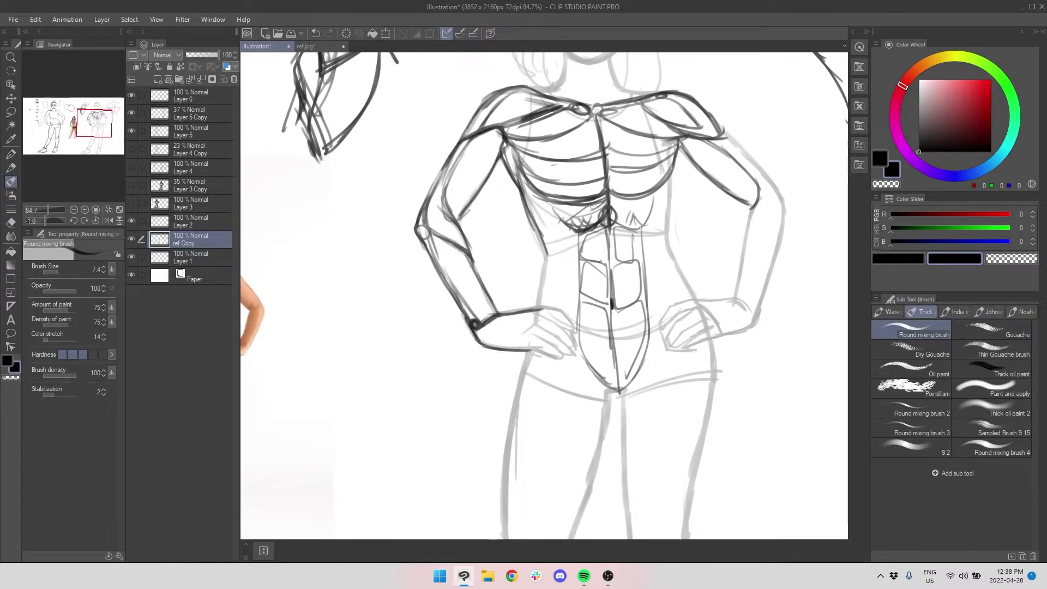
drag(645, 206, 615, 217)
mouse_move(617, 217)
mouse_down()
mouse_move(648, 226)
mouse_move(631, 263)
mouse_move(637, 236)
mouse_up()
drag(636, 266, 600, 315)
Trace the abdomen's centre line on the reference photo and compare the photo's midriff with the sketch.
scroll(651, 283, down, 5)
scroll(423, 232, up, 8)
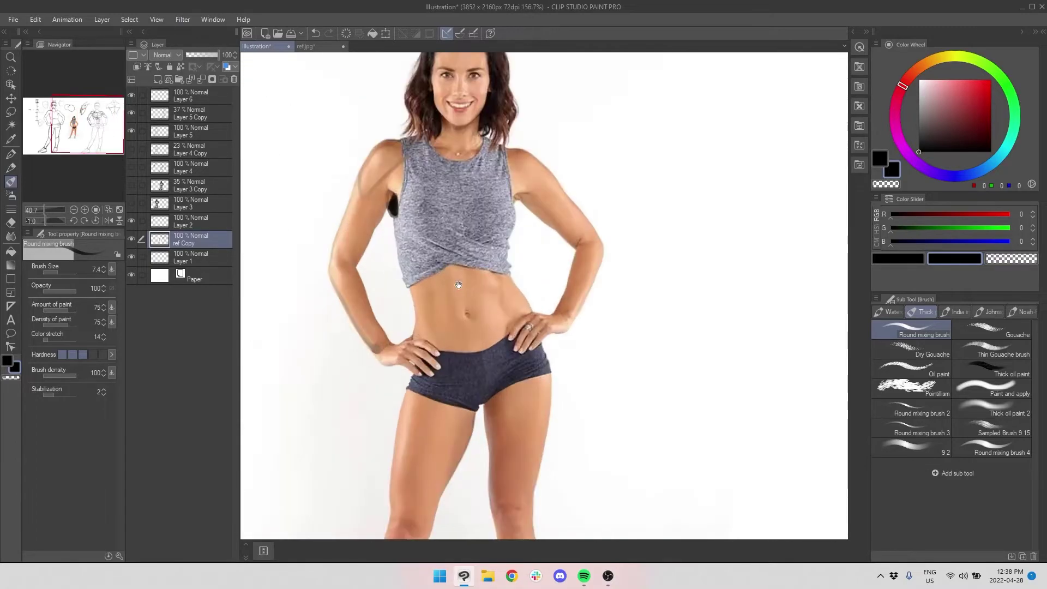
drag(464, 268, 473, 333)
scroll(737, 267, down, 5)
drag(701, 294, 524, 252)
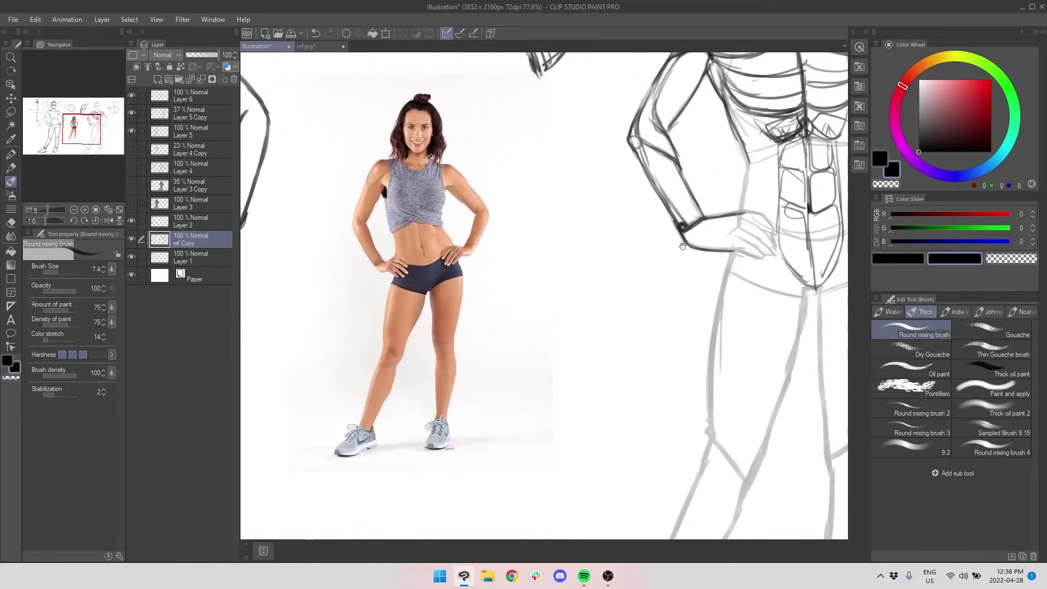
drag(668, 244, 528, 252)
drag(661, 151, 666, 299)
drag(487, 252, 684, 298)
Trace both outer borders of the abdominal muscle on the reference photo's midriff.
scroll(467, 303, up, 5)
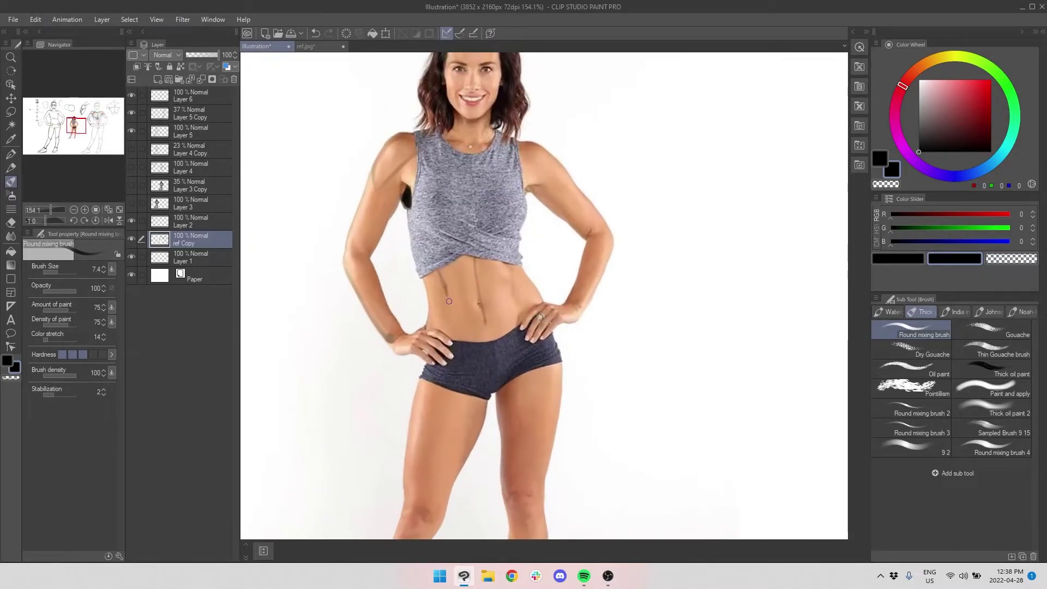
drag(511, 270, 522, 315)
key(ctrl+z)
drag(443, 269, 459, 335)
drag(502, 264, 524, 310)
scroll(509, 289, down, 5)
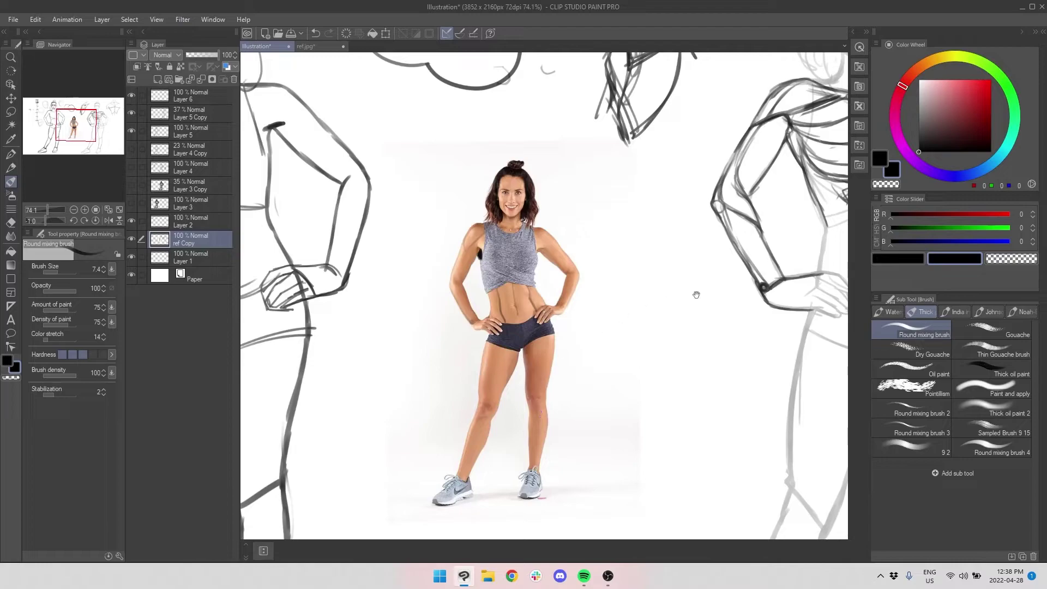
Darken both long side contours of the figure's abdominal muscle down to the pelvis.
drag(691, 291, 390, 273)
mouse_move(548, 174)
mouse_down()
mouse_move(547, 250)
mouse_move(574, 322)
mouse_up()
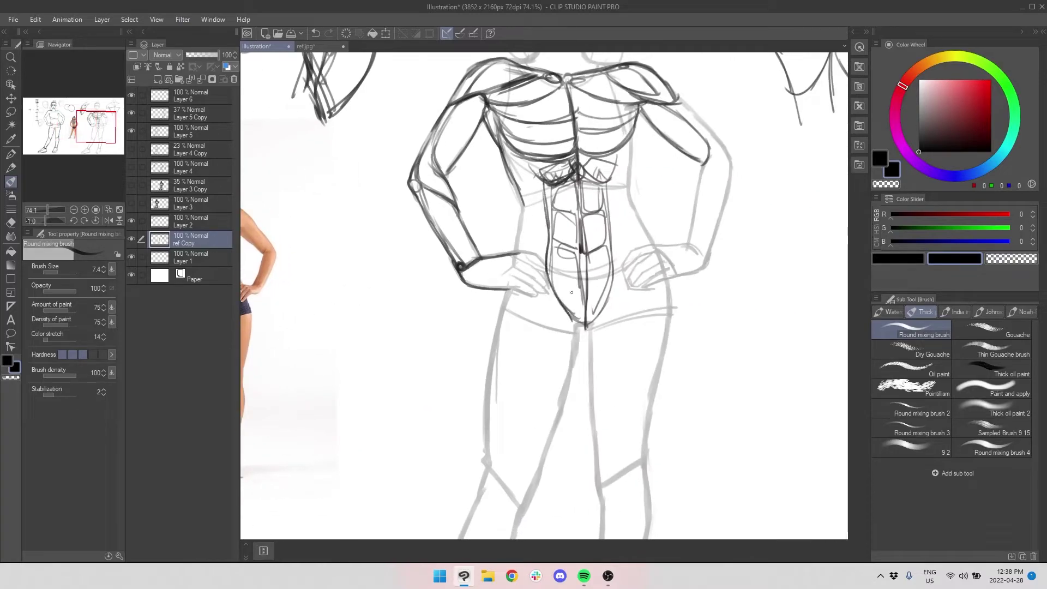
mouse_move(608, 222)
mouse_down()
mouse_move(618, 300)
mouse_move(582, 327)
mouse_move(597, 323)
mouse_up()
scroll(618, 321, down, 4)
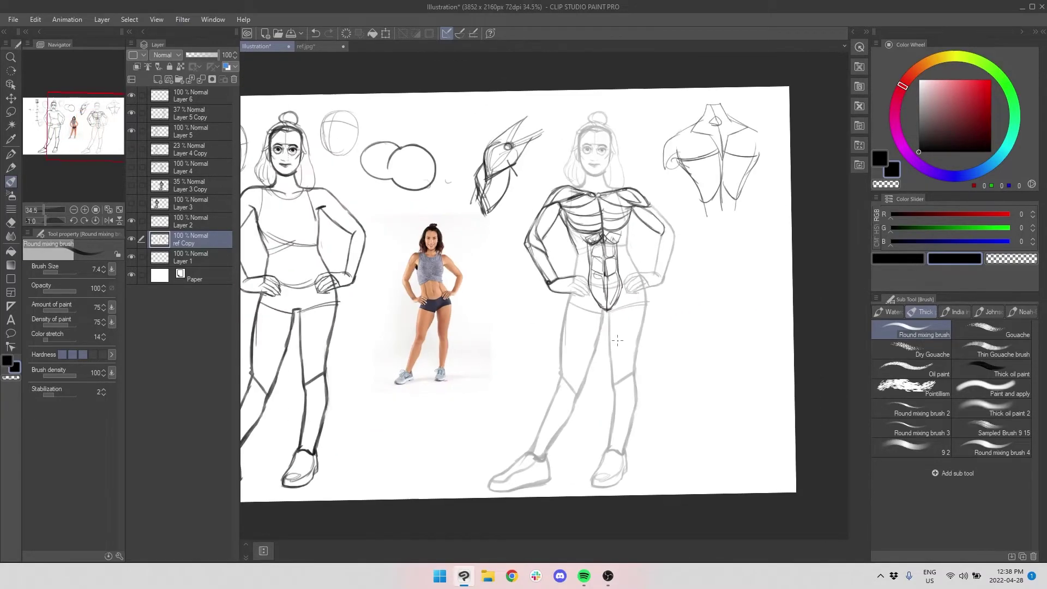
Compare with the reference photo and darken the figure's rib strokes and abdominal block outlines.
scroll(386, 289, up, 4)
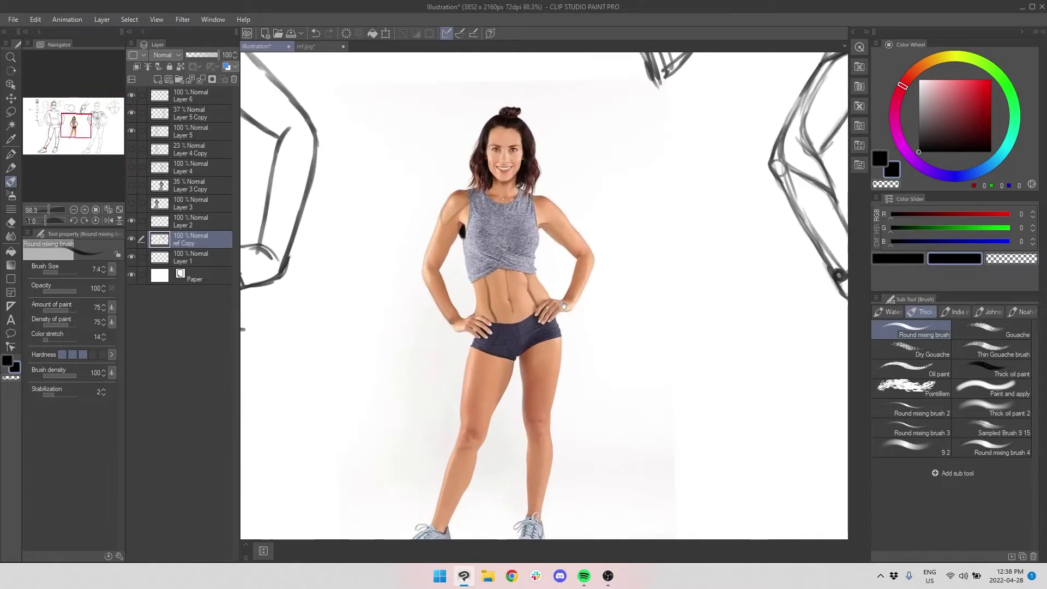
drag(780, 229, 604, 230)
mouse_move(781, 257)
mouse_down()
mouse_move(601, 223)
mouse_move(658, 202)
mouse_up()
drag(658, 168, 660, 201)
mouse_move(661, 209)
mouse_down()
mouse_move(662, 233)
mouse_move(634, 265)
mouse_up()
mouse_move(620, 216)
mouse_down()
mouse_move(624, 253)
mouse_move(592, 259)
mouse_up()
mouse_move(584, 248)
mouse_down()
mouse_move(601, 266)
mouse_move(621, 266)
mouse_up()
mouse_move(622, 267)
mouse_down()
mouse_move(628, 348)
mouse_move(592, 351)
mouse_up()
drag(567, 266, 536, 233)
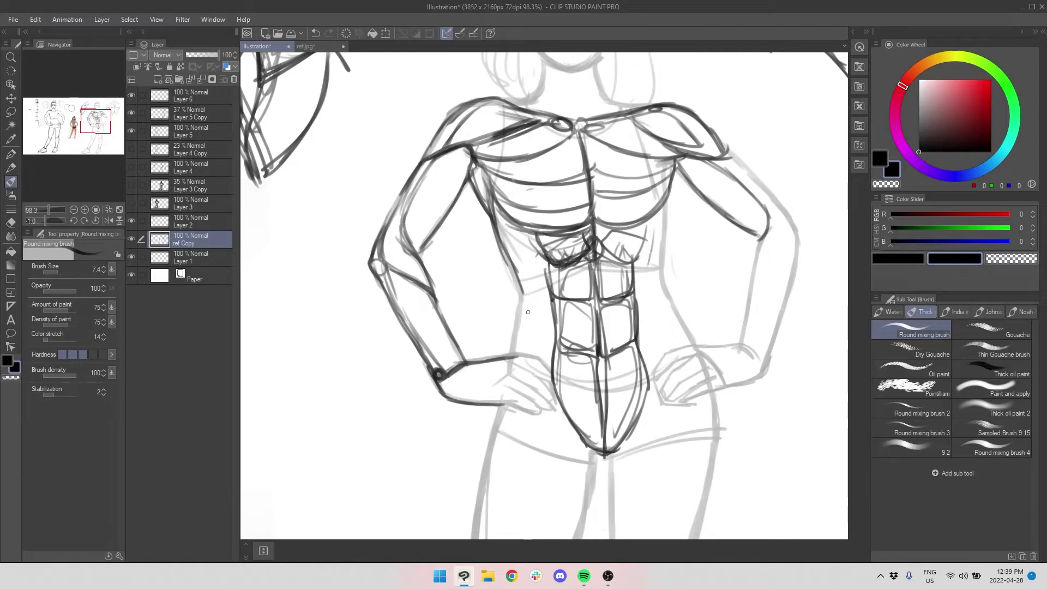
Darken both waist contours of the figure from the lower ribs down to the hands.
drag(521, 288, 513, 350)
scroll(569, 362, down, 4)
scroll(578, 235, up, 3)
drag(583, 254, 583, 271)
key(ctrl+z)
mouse_move(587, 193)
mouse_down()
mouse_move(586, 276)
mouse_move(610, 334)
mouse_up()
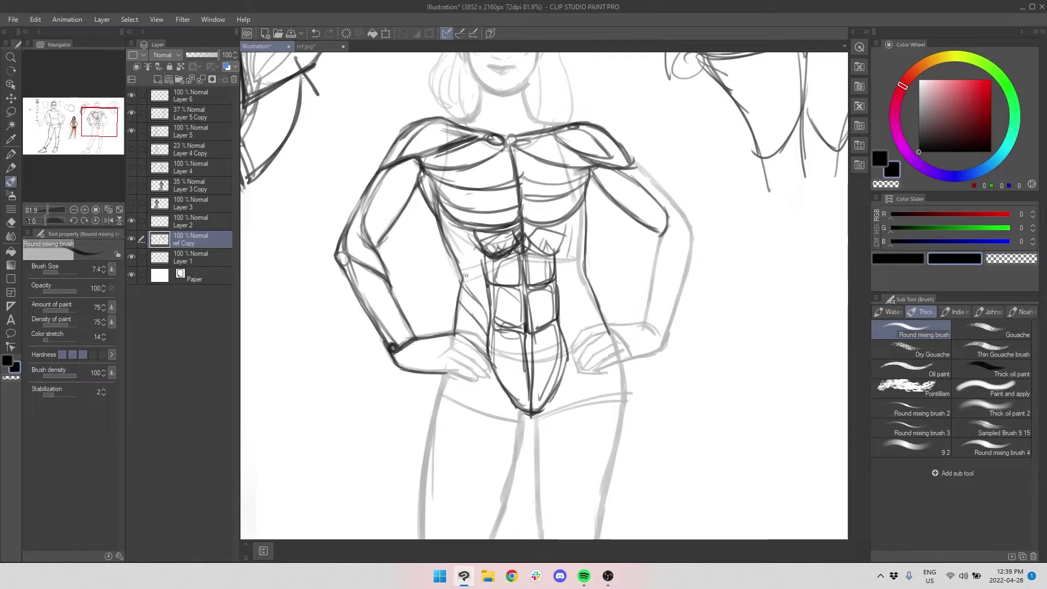
Fill both sides of the figure's waist with curved oblique muscle strokes running toward the abdominal blocks.
drag(533, 285, 574, 300)
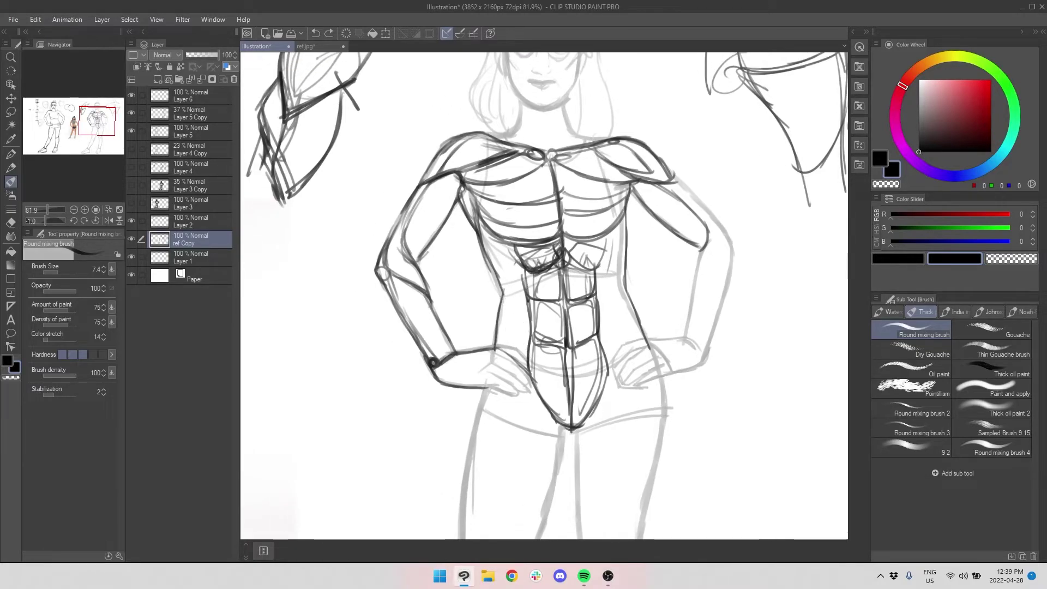
drag(511, 337, 530, 344)
mouse_move(501, 306)
mouse_down()
mouse_move(530, 329)
mouse_move(530, 315)
mouse_up()
mouse_move(490, 245)
mouse_down()
mouse_move(529, 293)
mouse_move(528, 282)
mouse_up()
mouse_move(614, 244)
mouse_down()
mouse_move(634, 281)
mouse_move(601, 334)
mouse_move(634, 322)
mouse_move(632, 347)
mouse_up()
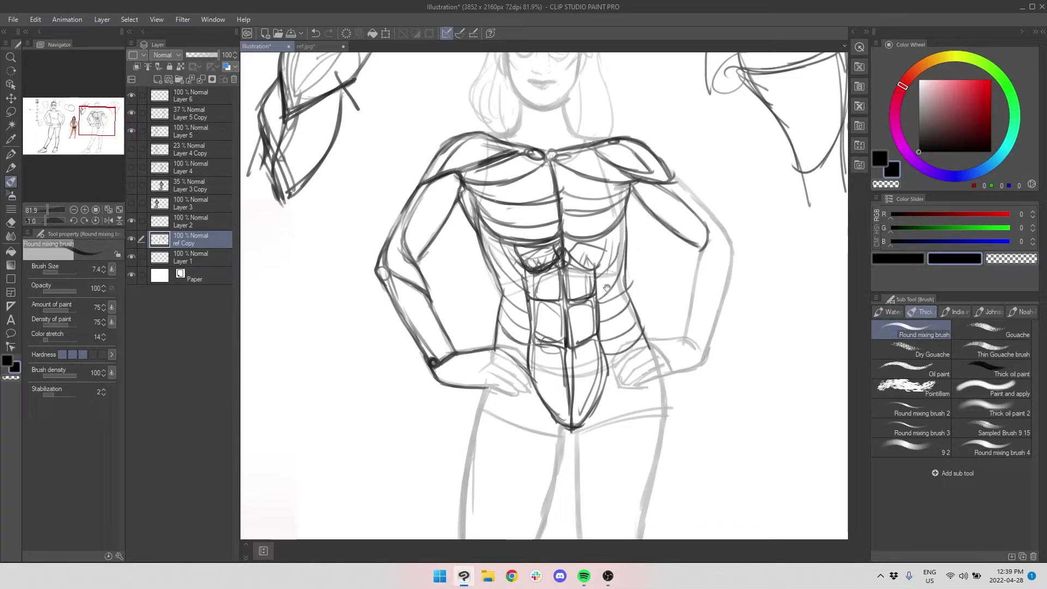
Add curved oblique muscle strokes across the lower end of the far-side lat on the back study.
drag(596, 291, 421, 370)
drag(718, 219, 679, 221)
drag(711, 256, 686, 250)
mouse_move(734, 250)
mouse_down()
mouse_move(611, 311)
mouse_move(674, 267)
mouse_move(489, 280)
mouse_move(540, 240)
mouse_up()
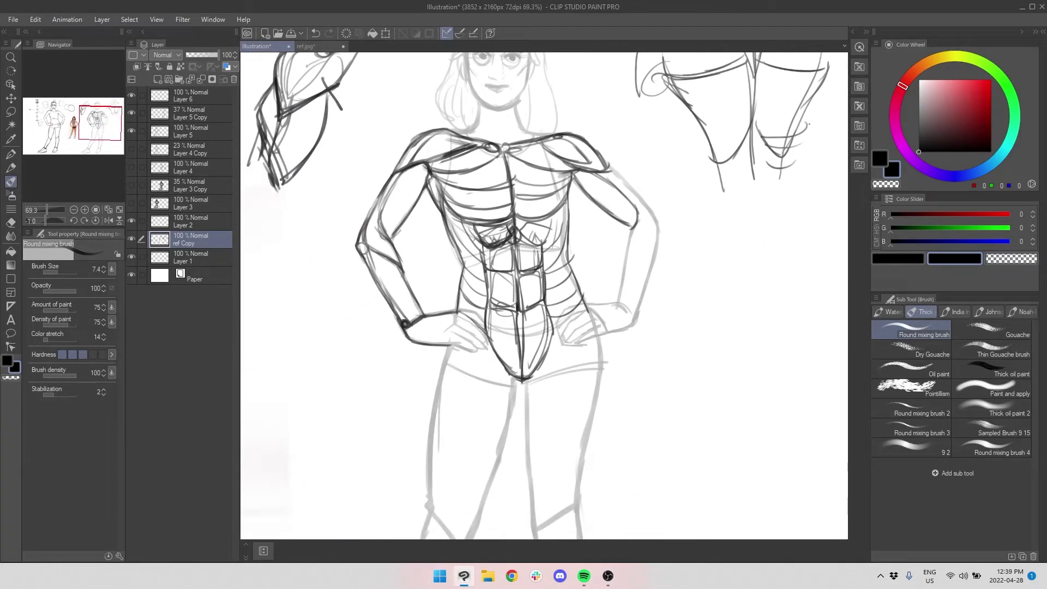
Start a side-view torso study below the back study with a round shoulder muscle and tapering upper-arm lines.
drag(689, 234, 502, 238)
mouse_move(542, 207)
mouse_down()
mouse_move(587, 202)
mouse_move(600, 217)
mouse_move(586, 200)
mouse_move(617, 264)
mouse_up()
mouse_move(572, 198)
mouse_down()
mouse_move(542, 240)
mouse_move(531, 234)
mouse_up()
mouse_move(558, 195)
mouse_down()
mouse_move(536, 204)
mouse_move(593, 209)
mouse_move(534, 243)
mouse_move(533, 223)
mouse_move(506, 275)
mouse_up()
drag(562, 245, 513, 310)
drag(509, 278, 499, 326)
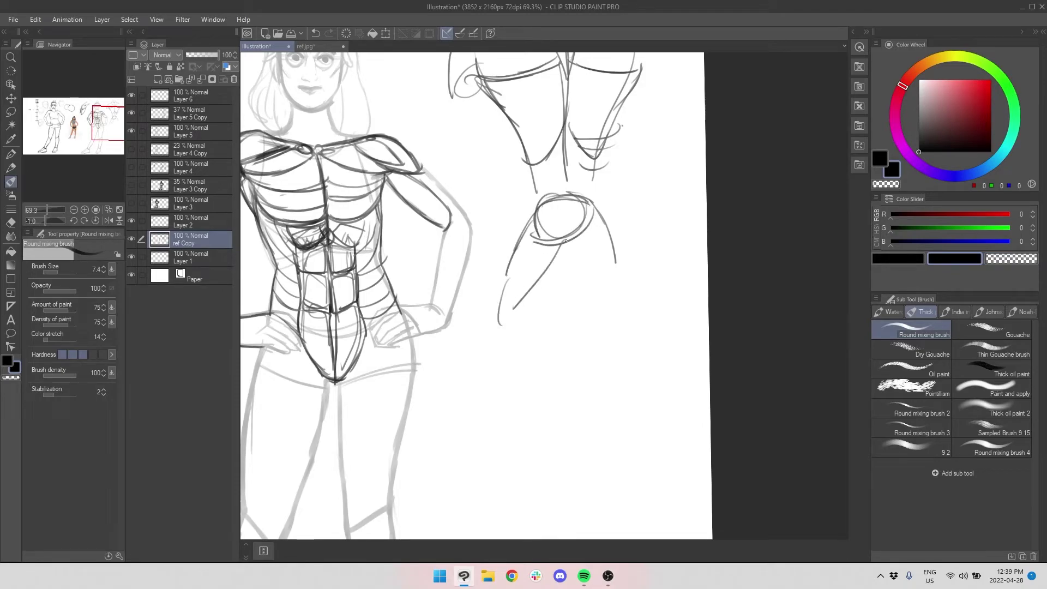
Draw the side study's chest muscle fanning out from the shoulder, with a short torso edge below the armpit.
mouse_move(573, 238)
mouse_down()
mouse_move(608, 266)
mouse_move(615, 201)
mouse_move(596, 214)
mouse_up()
mouse_move(620, 206)
mouse_down()
mouse_move(598, 216)
mouse_move(625, 204)
mouse_move(626, 216)
mouse_up()
drag(573, 236, 632, 251)
mouse_move(625, 207)
mouse_down()
mouse_move(600, 268)
mouse_move(626, 265)
mouse_move(571, 282)
mouse_move(566, 299)
mouse_up()
drag(581, 256, 565, 303)
Close the front edge of the side study's chest muscle and undo the extra strokes below it.
drag(633, 246, 632, 272)
drag(632, 255, 632, 308)
drag(632, 297, 624, 315)
key(ctrl+z)
key(ctrl+z)
key(ctrl+z)
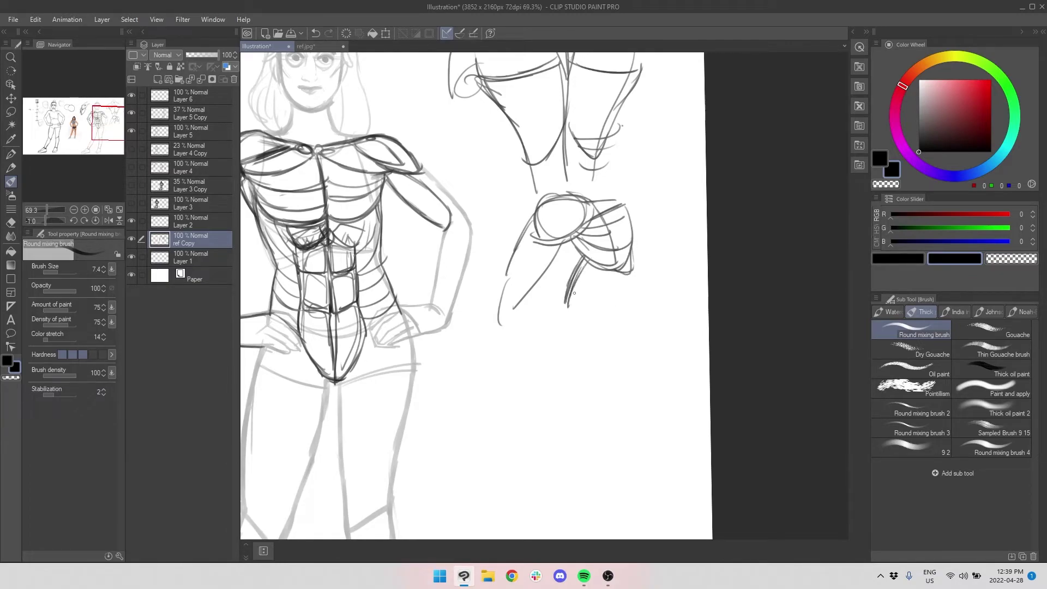
Add crossed serratus strokes below the side study's armpit and slanting oblique lines running toward the front of the torso.
drag(573, 240, 577, 255)
drag(567, 268, 577, 285)
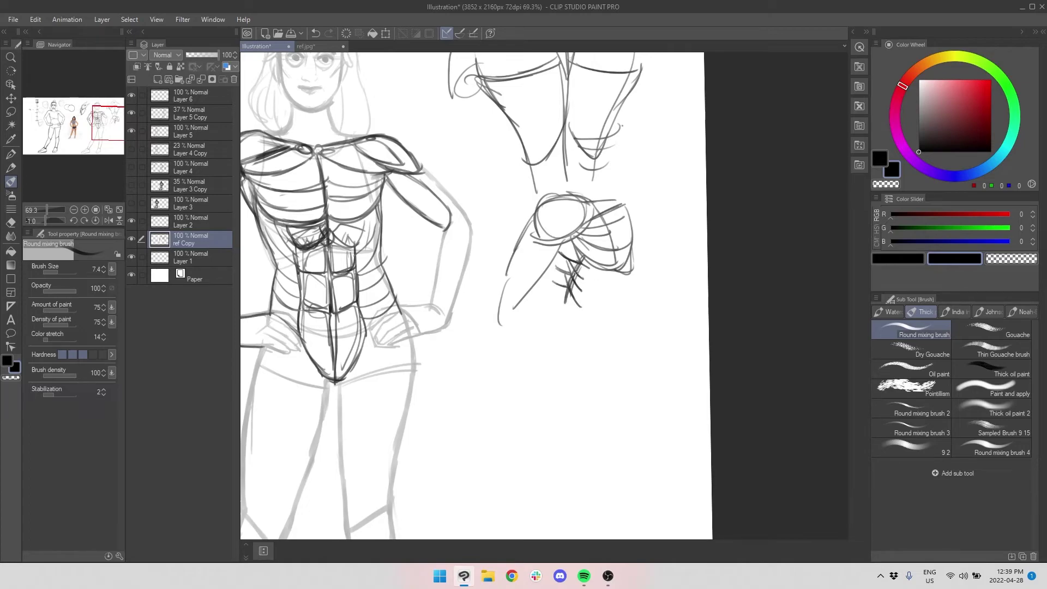
drag(584, 280, 628, 304)
mouse_move(582, 260)
mouse_down()
mouse_move(628, 280)
mouse_move(625, 328)
mouse_up()
drag(576, 299, 619, 342)
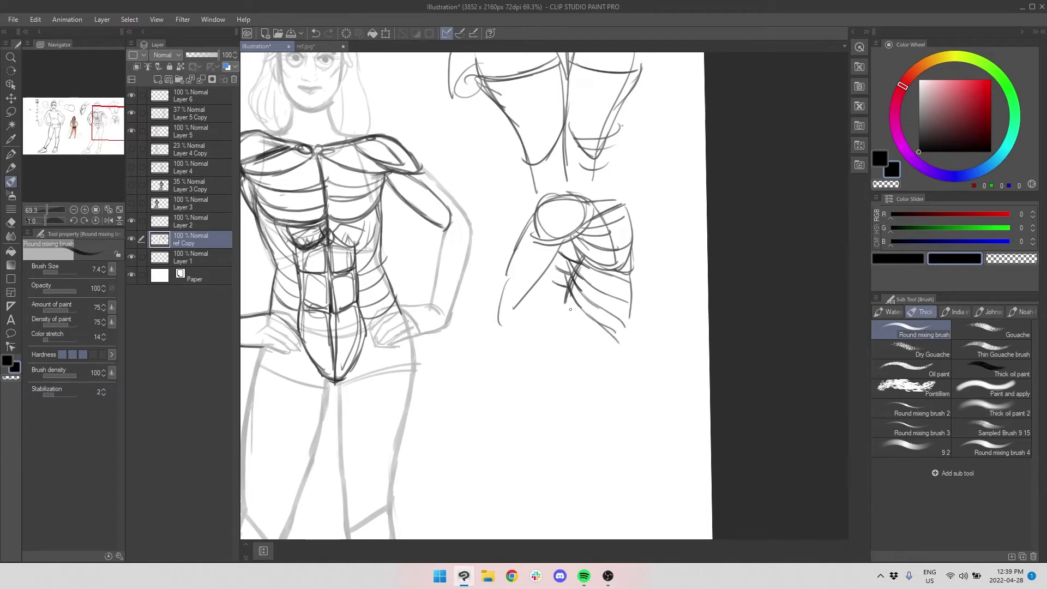
Continue the side study's slanting oblique strokes down the waist so that they taper toward the pelvis.
mouse_move(574, 315)
mouse_down()
mouse_move(618, 359)
mouse_move(587, 344)
mouse_up()
drag(574, 316, 613, 371)
drag(569, 305, 602, 368)
drag(578, 348, 602, 369)
drag(575, 355, 622, 382)
Draw the side study's abdominal border line and bring the front and lower contours together in a point at the pelvis.
drag(629, 291, 623, 371)
key(ctrl+z)
key(ctrl+z)
drag(622, 273, 607, 371)
mouse_move(607, 365)
mouse_down()
mouse_move(626, 275)
mouse_move(609, 365)
mouse_move(626, 390)
mouse_up()
drag(629, 349, 627, 404)
mouse_move(590, 353)
mouse_down()
mouse_move(625, 394)
mouse_move(614, 390)
mouse_up()
Shape the interlocking serratus tips below the side study's armpit and draw the lat edge beside them.
drag(553, 279, 573, 279)
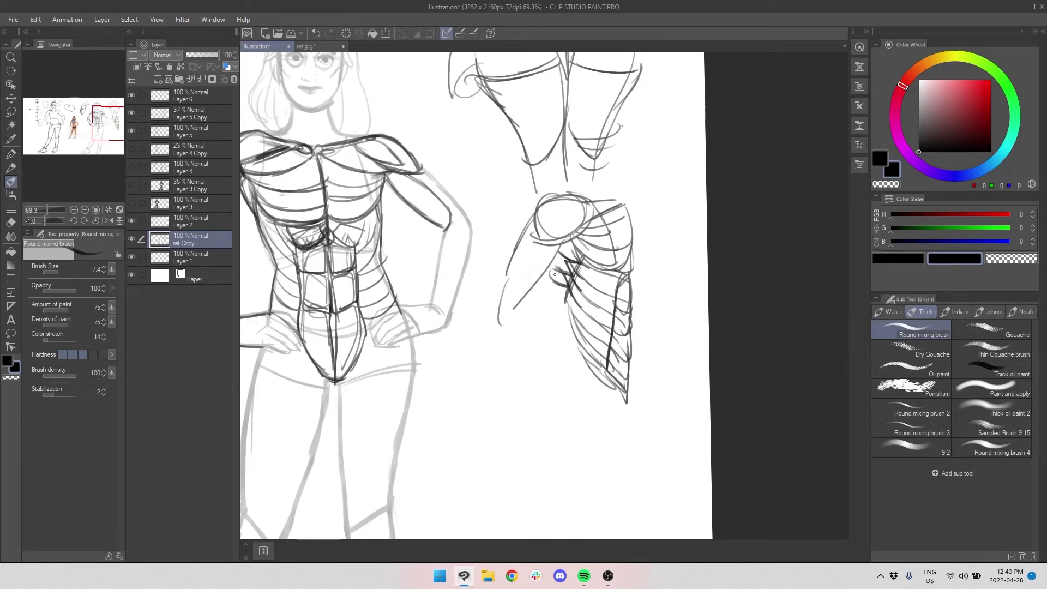
drag(552, 267, 570, 275)
drag(567, 266, 580, 299)
key(ctrl+z)
mouse_move(527, 240)
mouse_down()
mouse_move(550, 244)
mouse_move(556, 304)
mouse_up()
drag(554, 256, 557, 305)
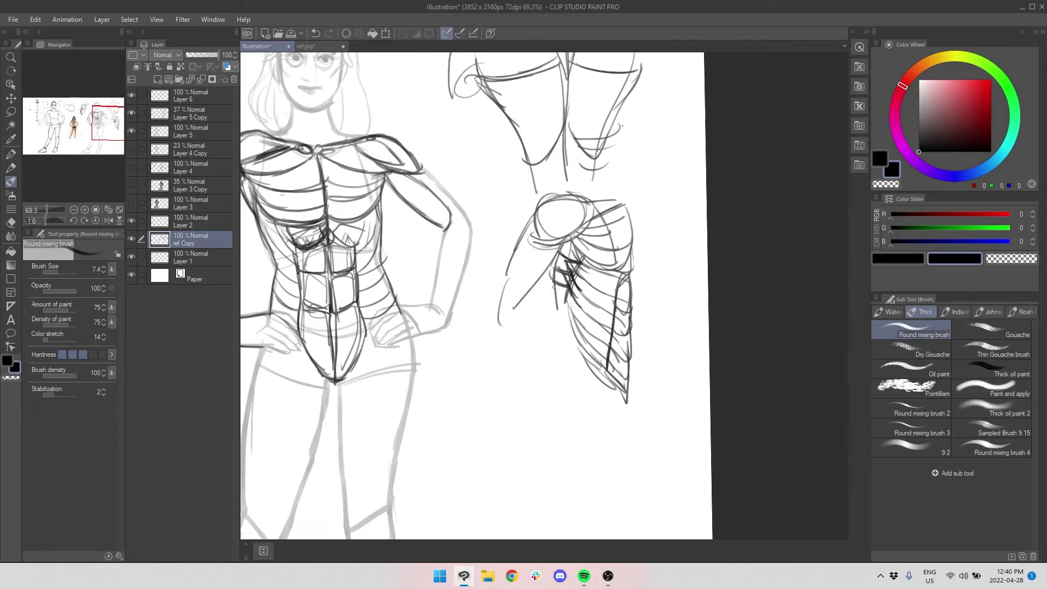
drag(523, 270, 554, 317)
drag(528, 272, 560, 316)
drag(538, 307, 560, 368)
drag(542, 324, 562, 383)
key(ctrl+z)
key(ctrl+z)
key(ctrl+z)
Draw the lat strokes below the side study's armpit, fan lines out from the shoulder, and extend the back contour downward.
drag(557, 266, 555, 314)
drag(525, 269, 556, 322)
mouse_move(532, 233)
mouse_down()
mouse_move(552, 321)
mouse_move(527, 298)
mouse_move(566, 237)
mouse_up()
mouse_move(573, 232)
mouse_down()
mouse_move(563, 252)
mouse_move(544, 255)
mouse_move(548, 320)
mouse_move(617, 274)
mouse_up()
mouse_move(566, 247)
mouse_down()
mouse_move(600, 304)
mouse_move(603, 333)
mouse_move(627, 320)
mouse_up()
mouse_move(530, 260)
mouse_down()
mouse_move(552, 310)
mouse_move(554, 356)
mouse_up()
Add contour strokes around the side study's waist, running the lower back edge diagonally toward the pelvis.
drag(629, 320, 633, 377)
drag(630, 344, 614, 403)
mouse_move(554, 331)
mouse_down()
mouse_move(620, 404)
mouse_move(625, 377)
mouse_up()
drag(556, 327, 610, 377)
drag(639, 334, 691, 322)
drag(550, 286, 640, 218)
drag(508, 233, 566, 251)
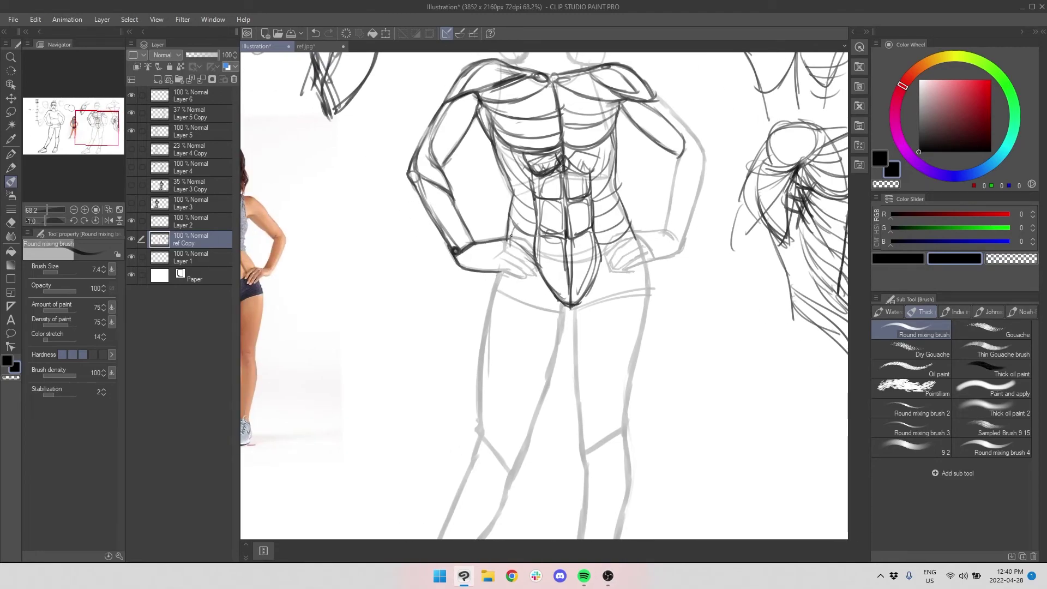
Mark the tops of the hip bones on both sides of the front figure's waist with short curved strokes.
drag(628, 239, 626, 226)
scroll(649, 245, down, 4)
scroll(671, 235, up, 3)
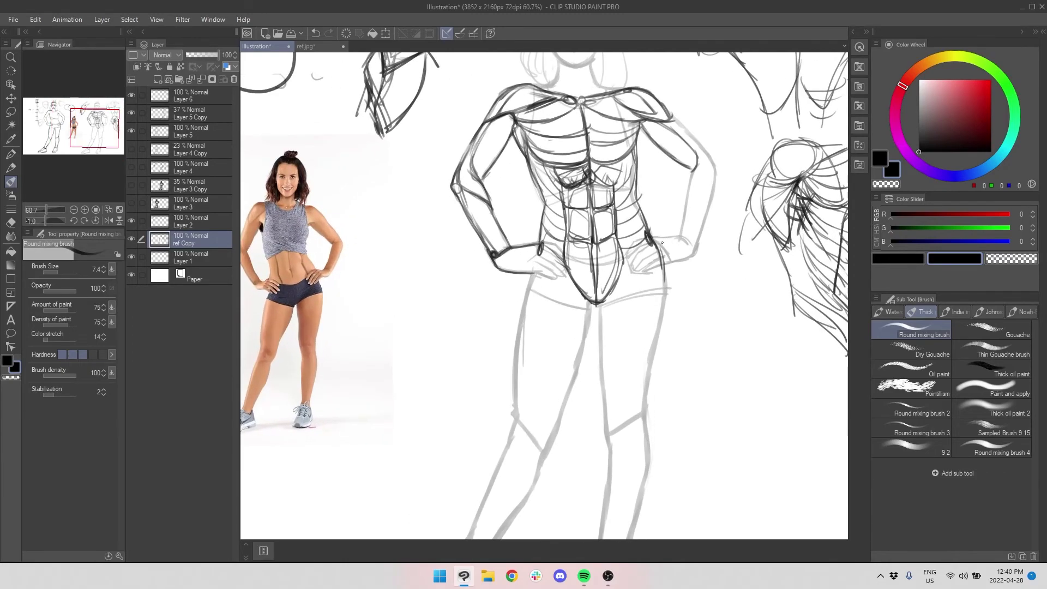
scroll(663, 236, up, 3)
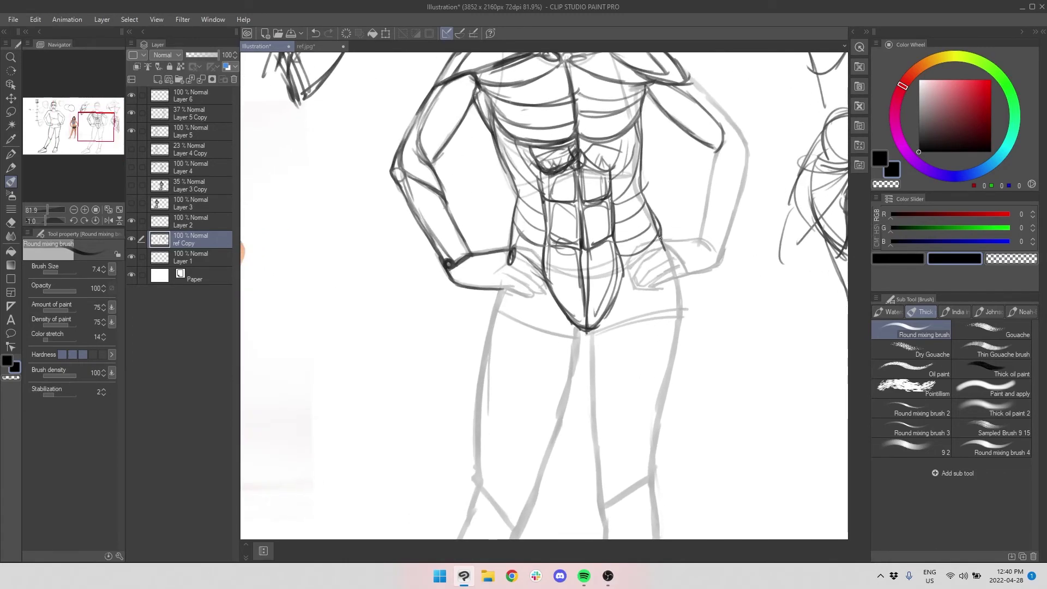
drag(660, 233, 656, 222)
mouse_move(529, 243)
mouse_down()
mouse_move(563, 257)
mouse_move(588, 300)
mouse_move(540, 298)
mouse_up()
Mark the hip bones on the reference photo with short dark curves at both sides of the waist.
drag(279, 238, 585, 276)
mouse_move(524, 352)
mouse_down()
mouse_move(579, 322)
mouse_move(581, 303)
mouse_move(576, 321)
mouse_up()
key(ctrl+z)
drag(442, 324, 447, 344)
drag(572, 298, 564, 323)
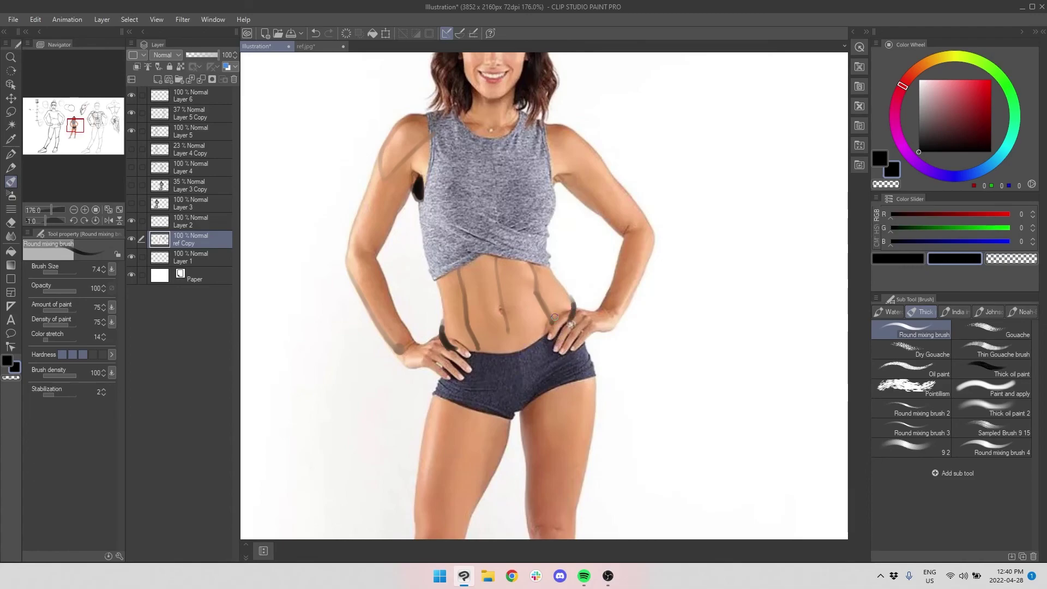
drag(571, 289, 568, 320)
drag(450, 326, 473, 349)
Draw the front figure's outer hip contour and the slanting groin lines running from the hips toward the pelvis point.
drag(782, 335, 475, 317)
scroll(631, 306, down, 5)
drag(631, 306, 444, 307)
mouse_move(600, 235)
mouse_down()
mouse_move(636, 266)
mouse_move(581, 239)
mouse_move(589, 255)
mouse_move(567, 254)
mouse_move(617, 292)
mouse_up()
scroll(618, 292, down, 1)
scroll(617, 291, left, 1)
drag(532, 186, 507, 281)
drag(643, 272, 699, 224)
scroll(628, 265, down, 1)
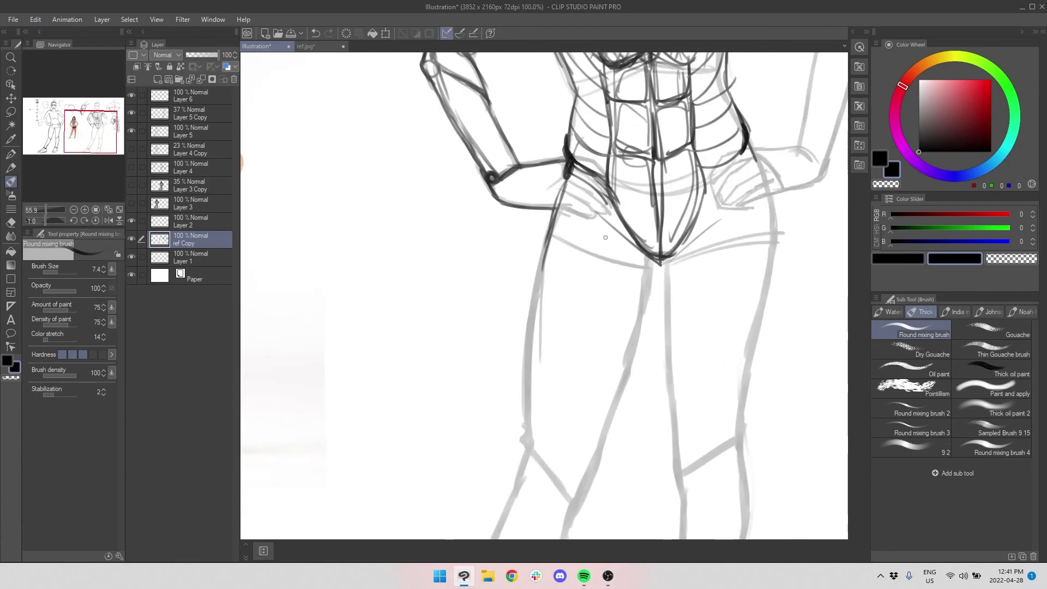